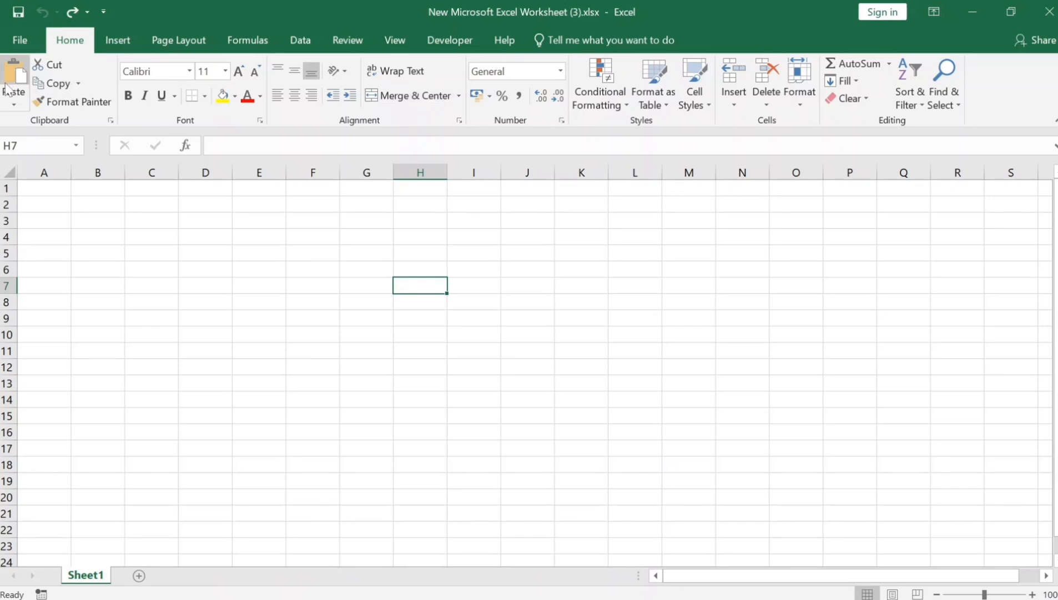
# Insert a table over the range B1:J20, leaving the option for existing headers off.
pyautogui.click(120, 43)
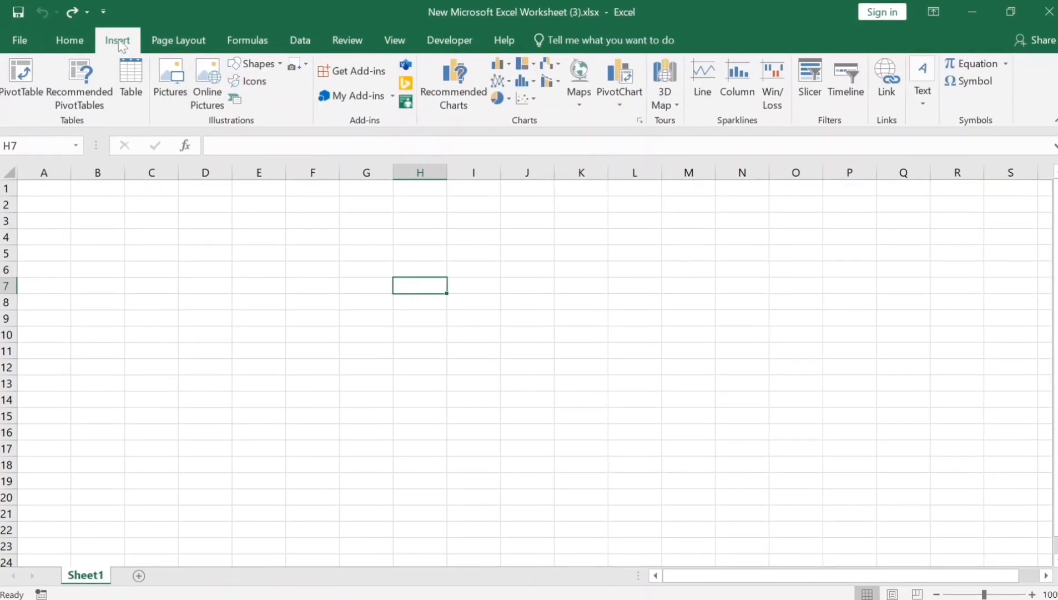
pyautogui.click(133, 103)
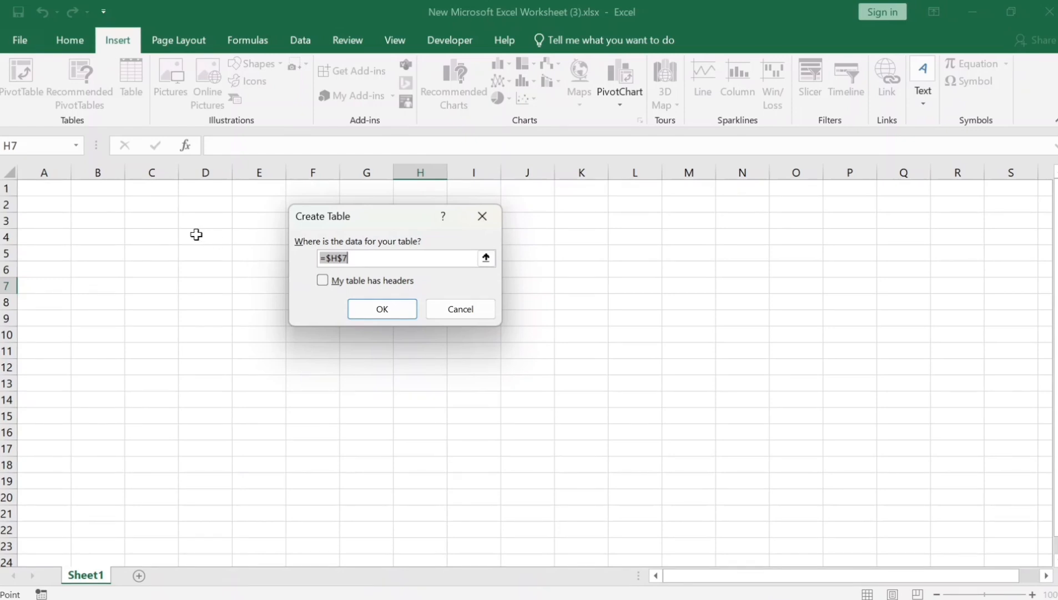
pyautogui.click(35, 190)
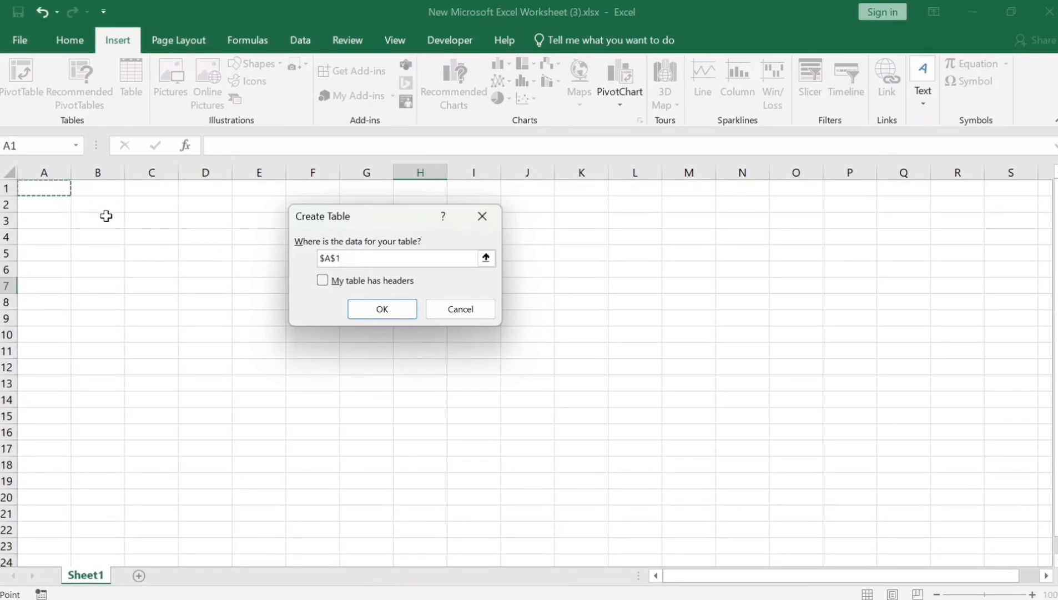
pyautogui.press('Right')
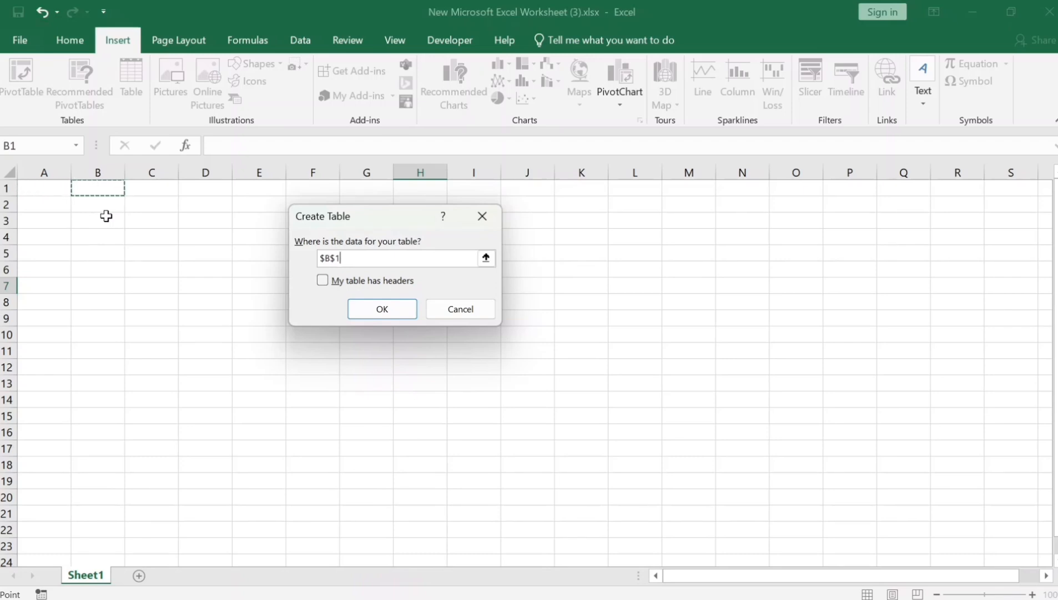
pyautogui.hotkey('shift', 'Right')
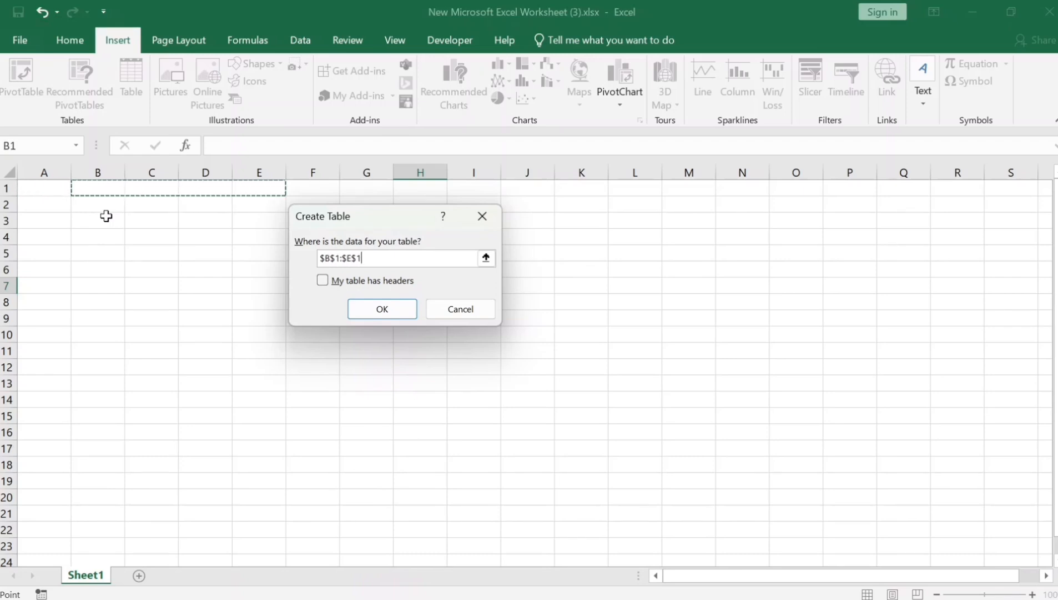
pyautogui.hotkey('shift', 'Right')
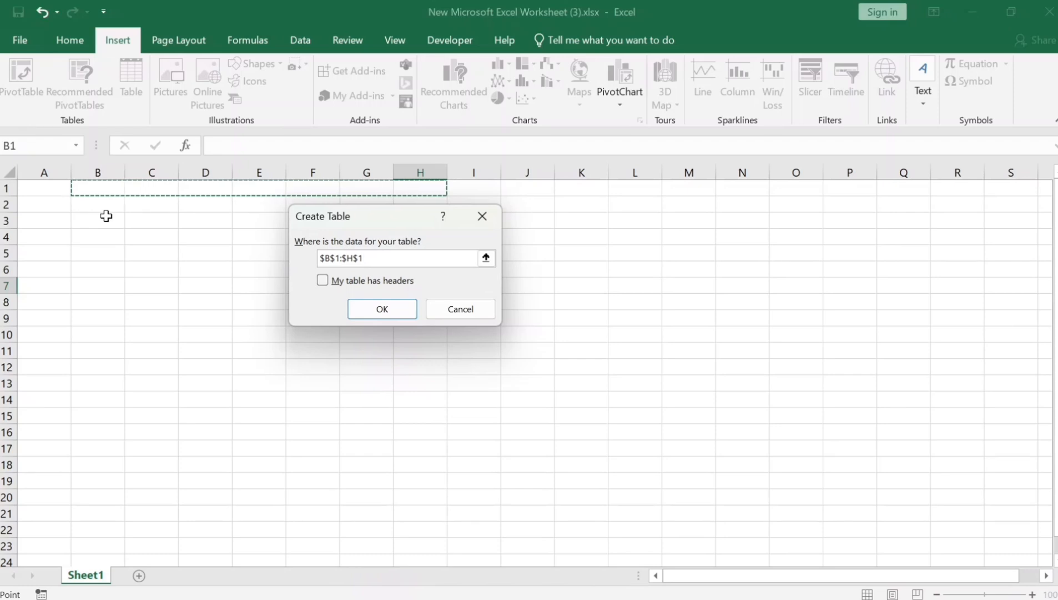
pyautogui.hotkey('shift', 'Right')
pyautogui.hotkey('shift', 'Right')
pyautogui.hotkey('shift', 'Down')
pyautogui.hotkey('shift', 'Down')
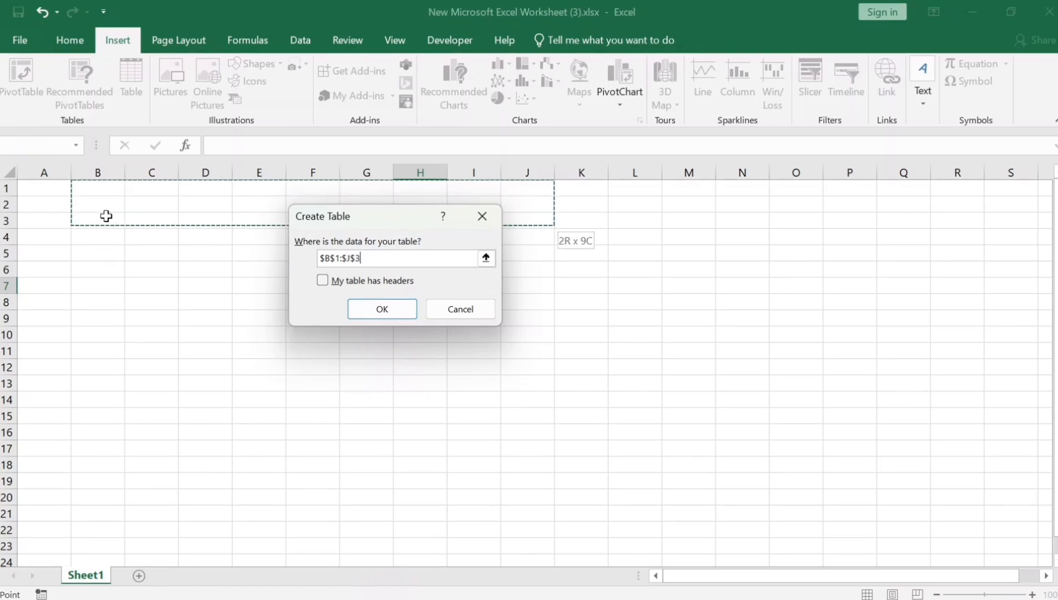
pyautogui.hotkey('shift', 'Down')
pyautogui.hotkey('shift', 'Down')
pyautogui.hotkey('shift', 'Down')
pyautogui.hotkey('shift', 'Down')
pyautogui.hotkey('shift', 'Down')
pyautogui.hotkey('shift', 'Down')
pyautogui.hotkey('shift', 'Down')
pyautogui.hotkey('shift', 'Down')
pyautogui.hotkey('shift', 'Down')
pyautogui.hotkey('shift', 'Down')
pyautogui.hotkey('shift', 'Down')
pyautogui.hotkey('shift', 'Down')
pyautogui.hotkey('shift', 'Down')
pyautogui.hotkey('shift', 'Down')
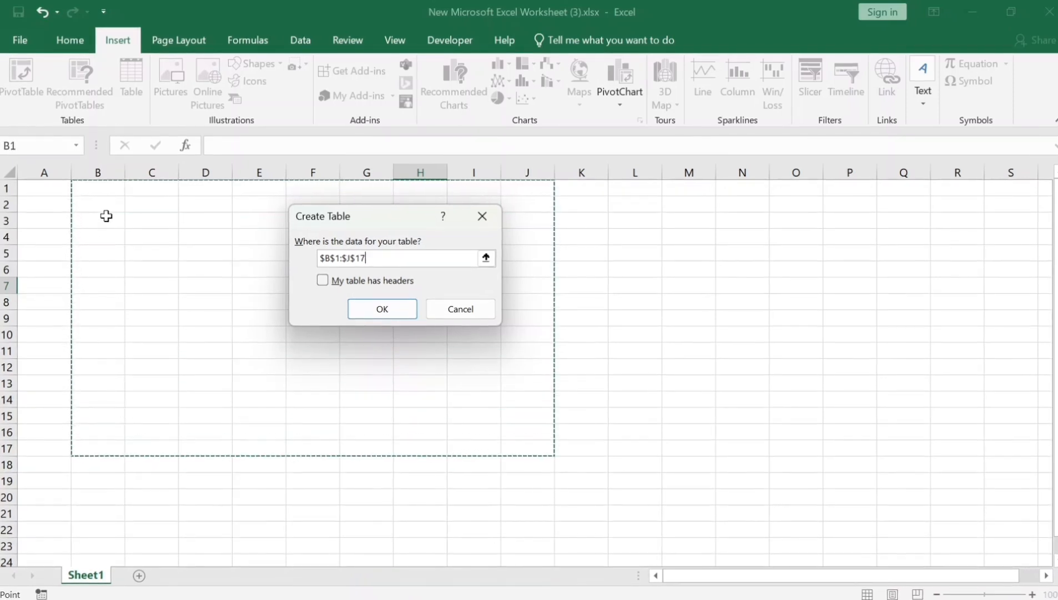
pyautogui.hotkey('shift', 'Down')
pyautogui.hotkey('shift', 'Down')
pyautogui.hotkey('shift', 'Down')
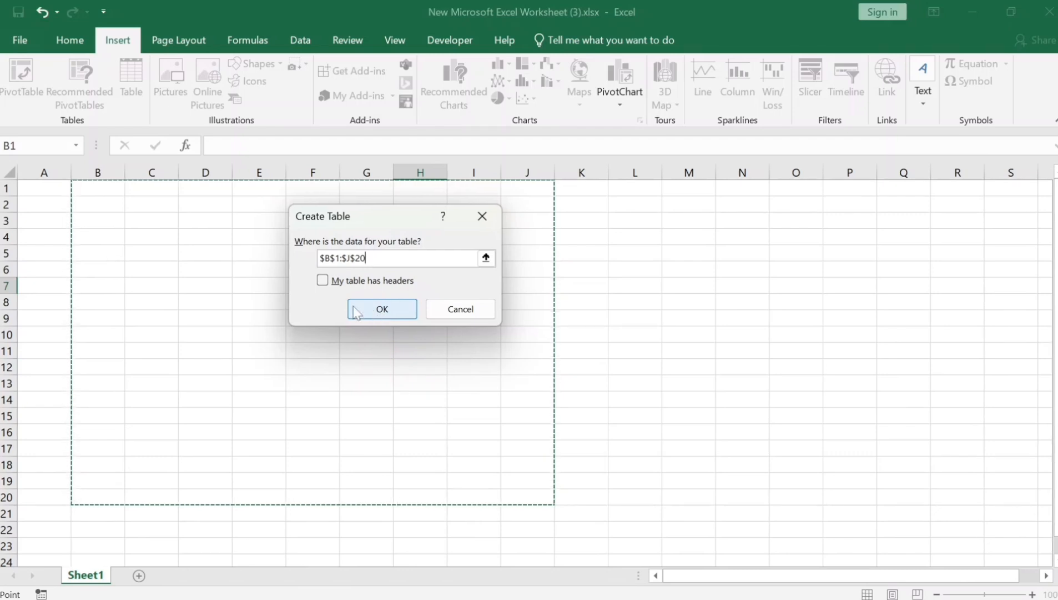
pyautogui.click(370, 309)
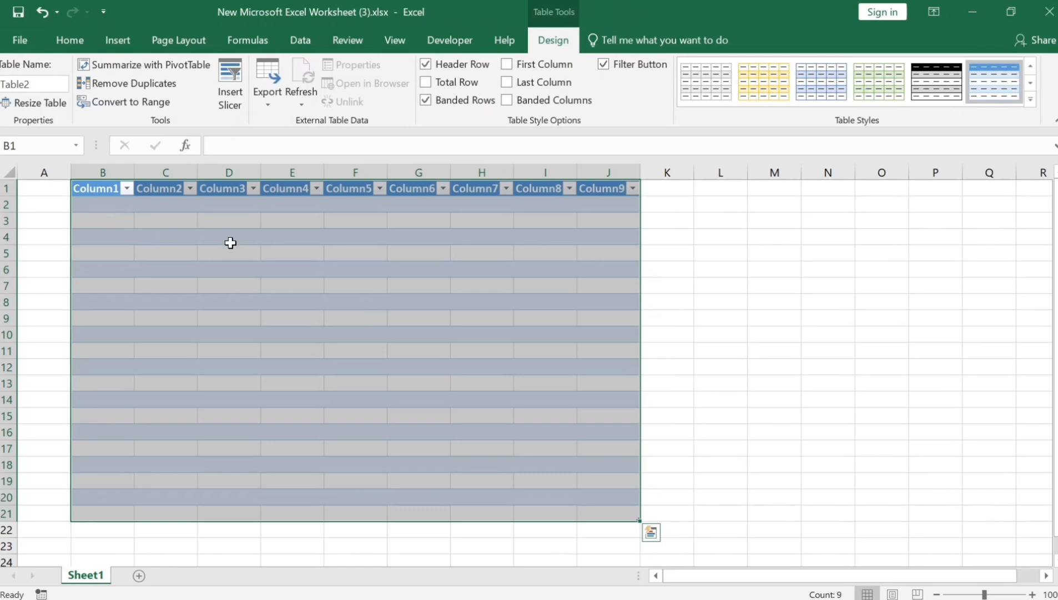
# Look over the new table's header cells and view the sort and filter options of the first column.
pyautogui.click(254, 253)
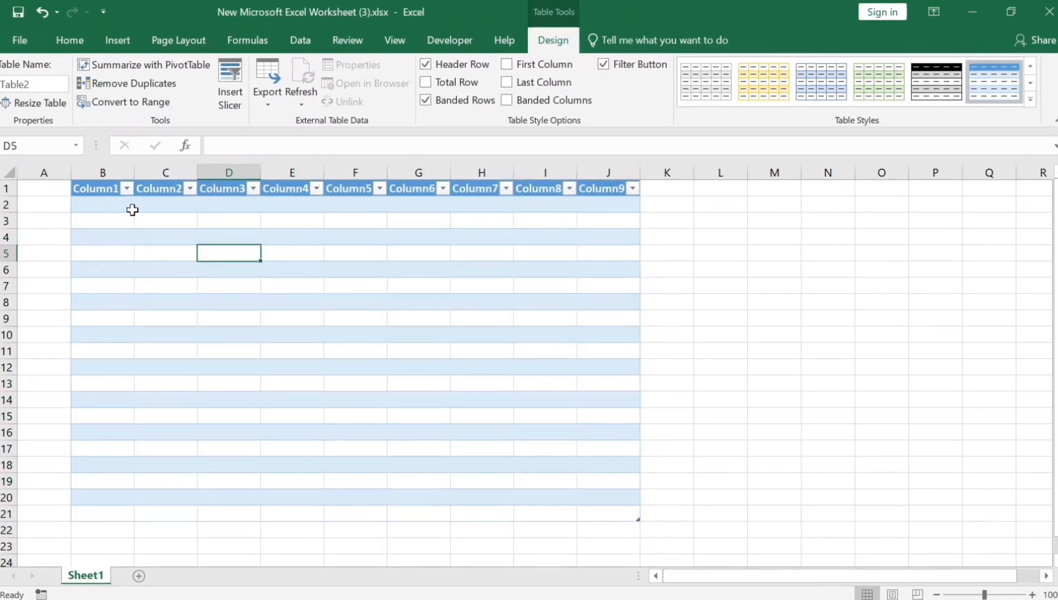
pyautogui.click(100, 191)
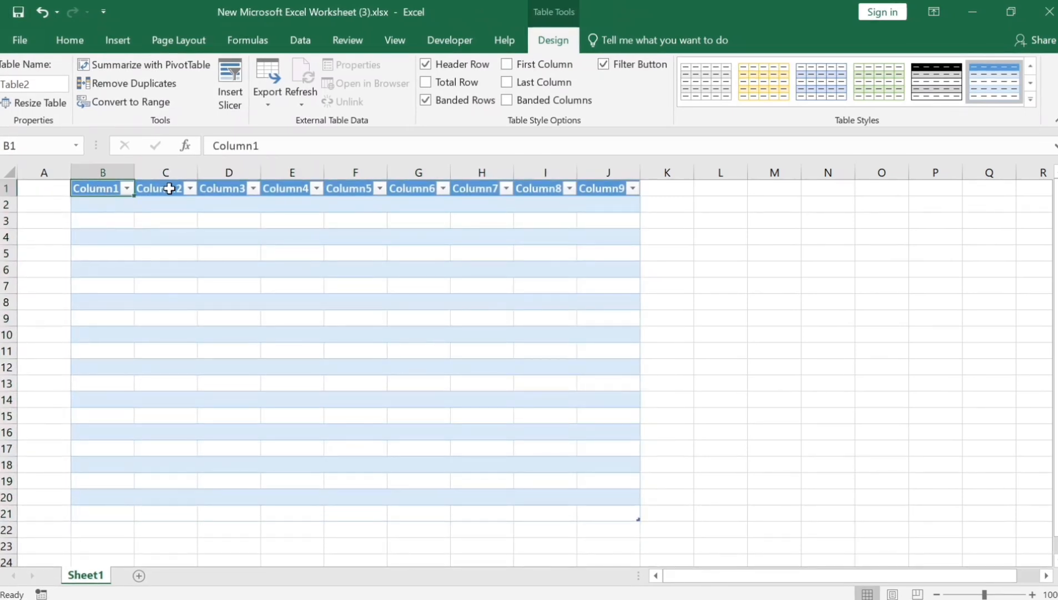
pyautogui.click(165, 189)
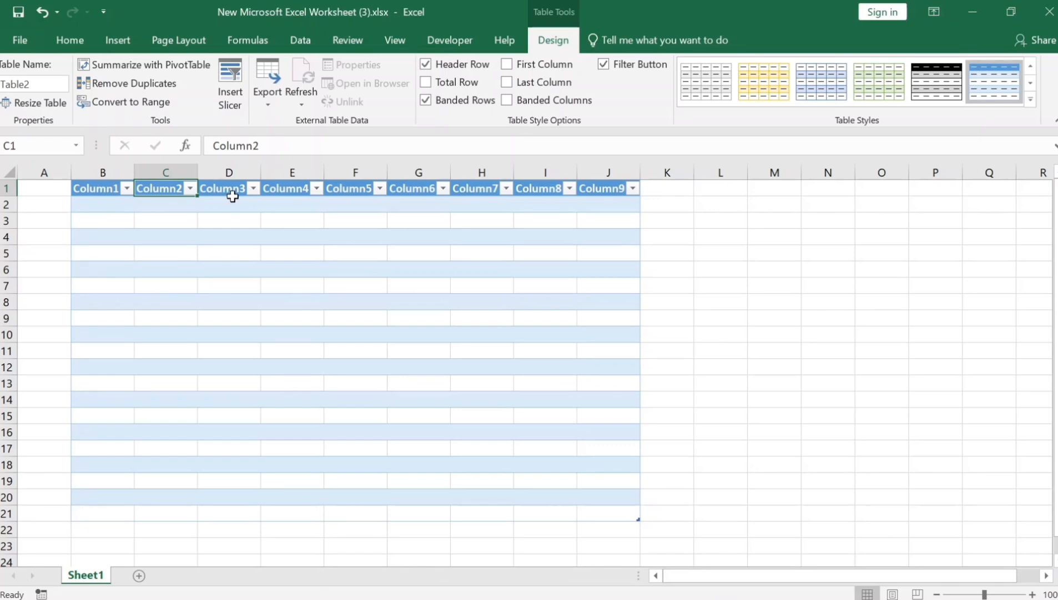
pyautogui.click(254, 204)
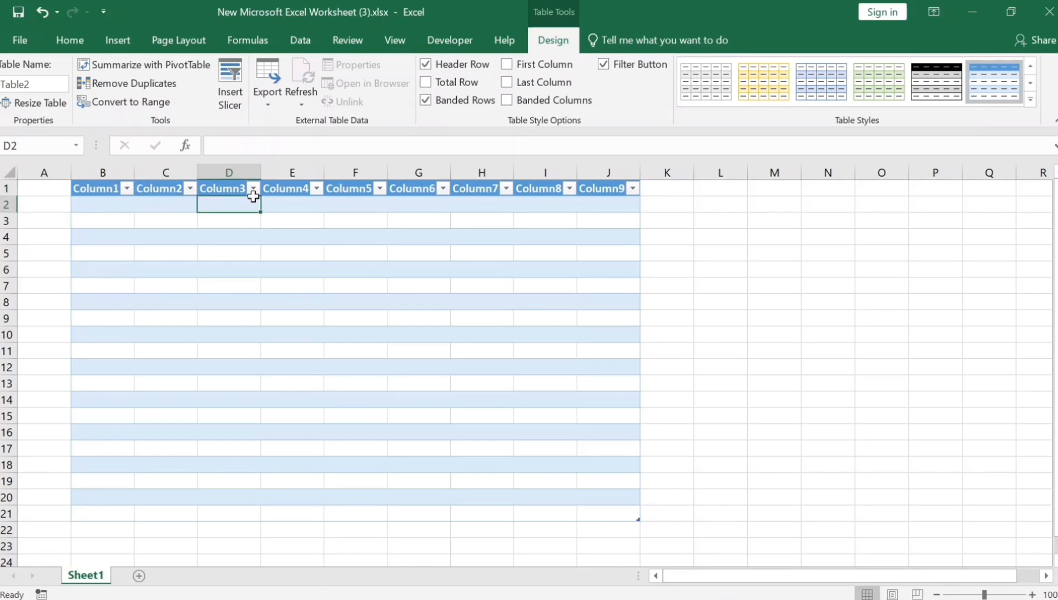
pyautogui.click(112, 193)
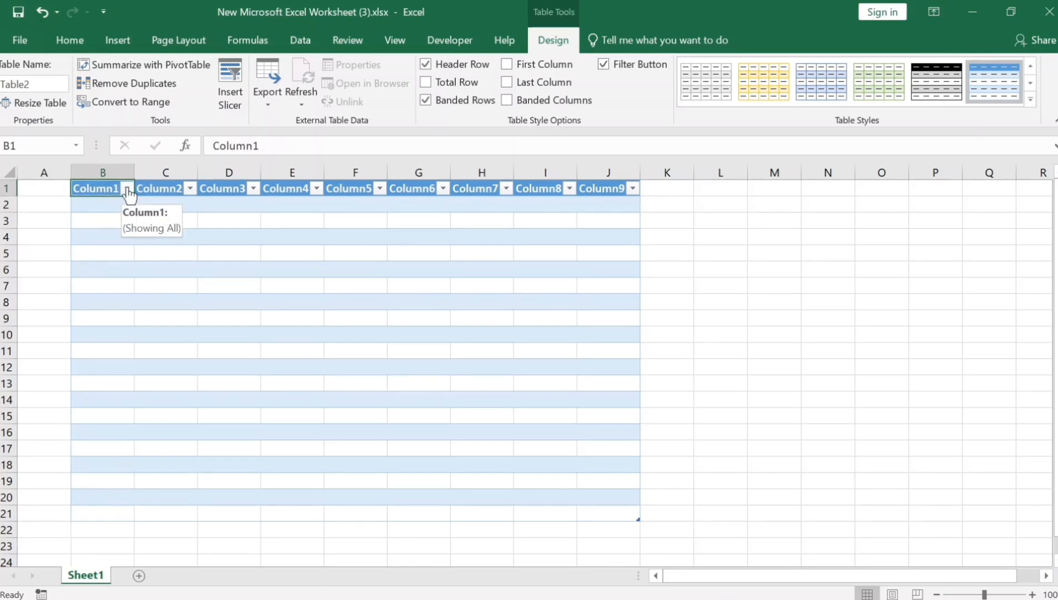
pyautogui.click(127, 189)
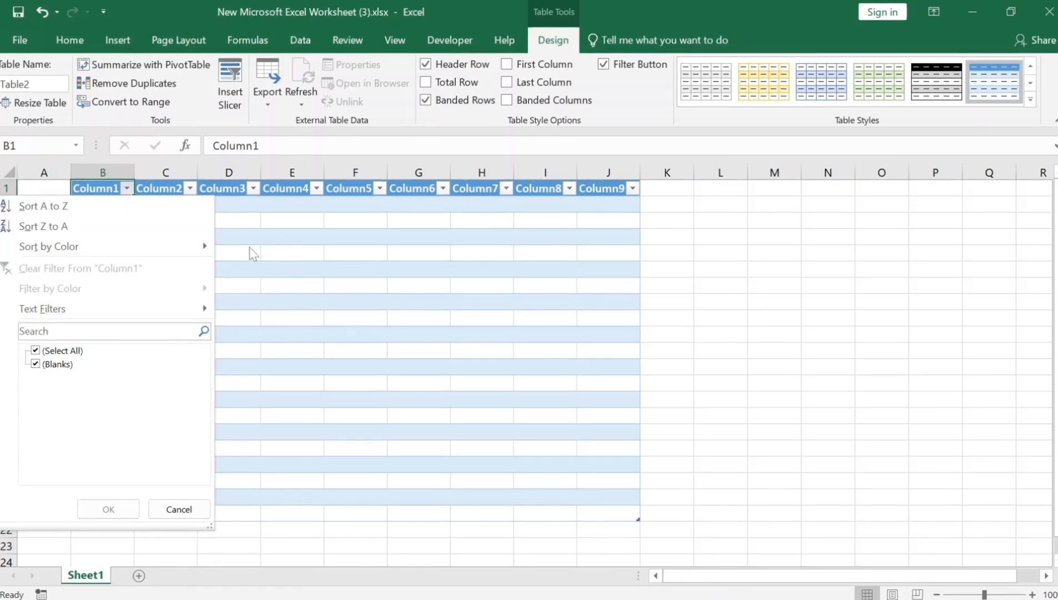
pyautogui.click(304, 244)
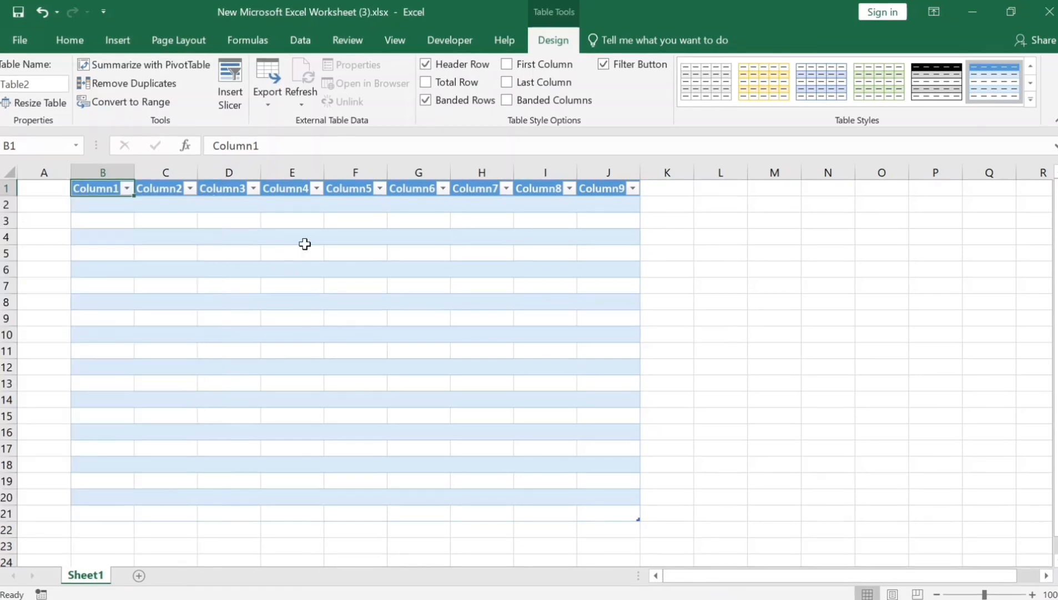
# Rename the table's first column header in B1 as NO.
pyautogui.doubleClick(105, 190)
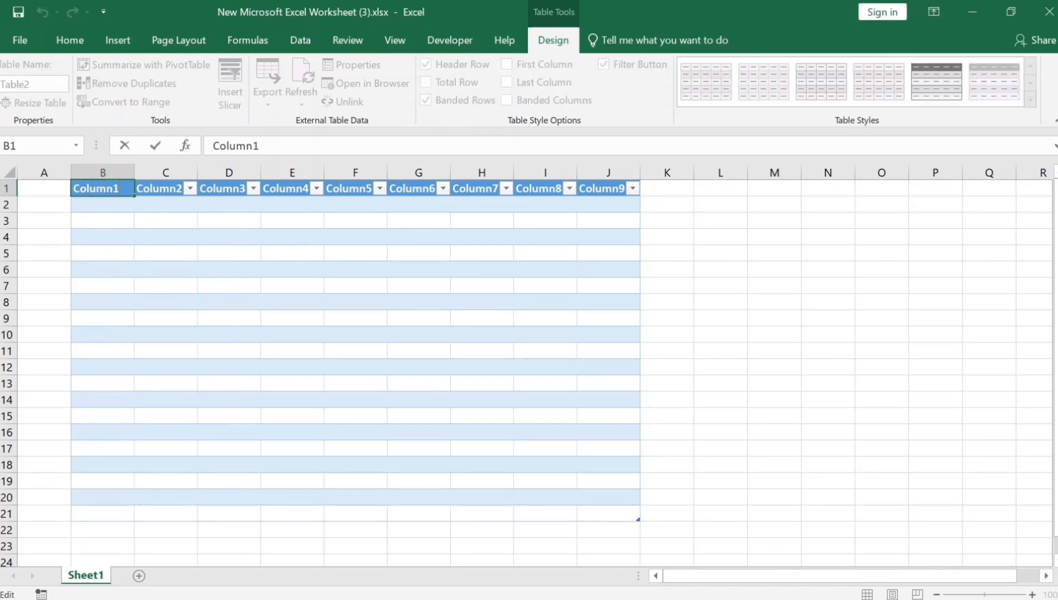
pyautogui.press('BackSpace')
pyautogui.press('BackSpace')
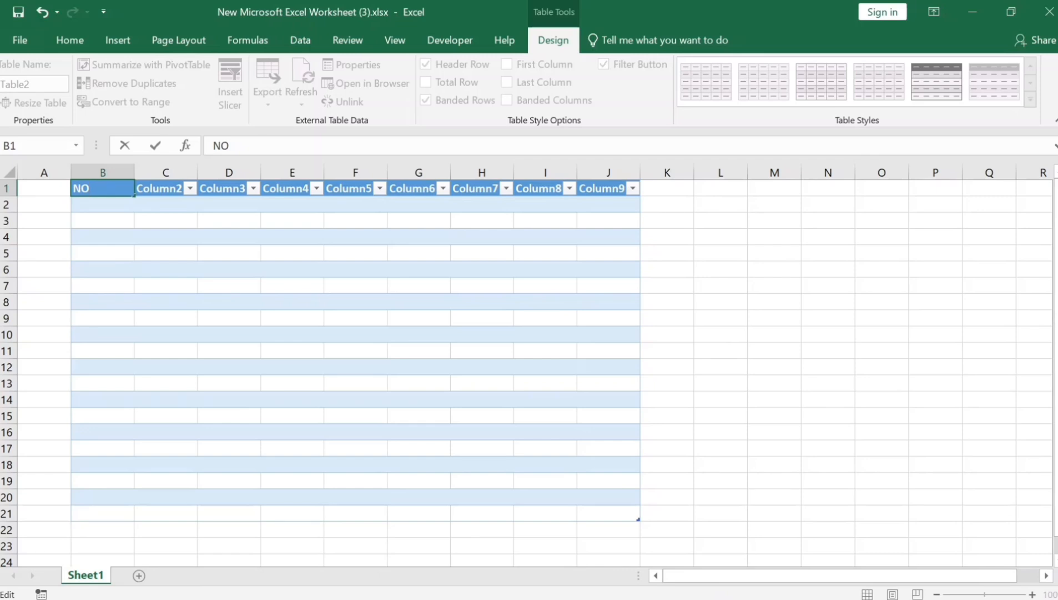
# Rename the second column header in C1 as Item 1.
pyautogui.click(168, 195)
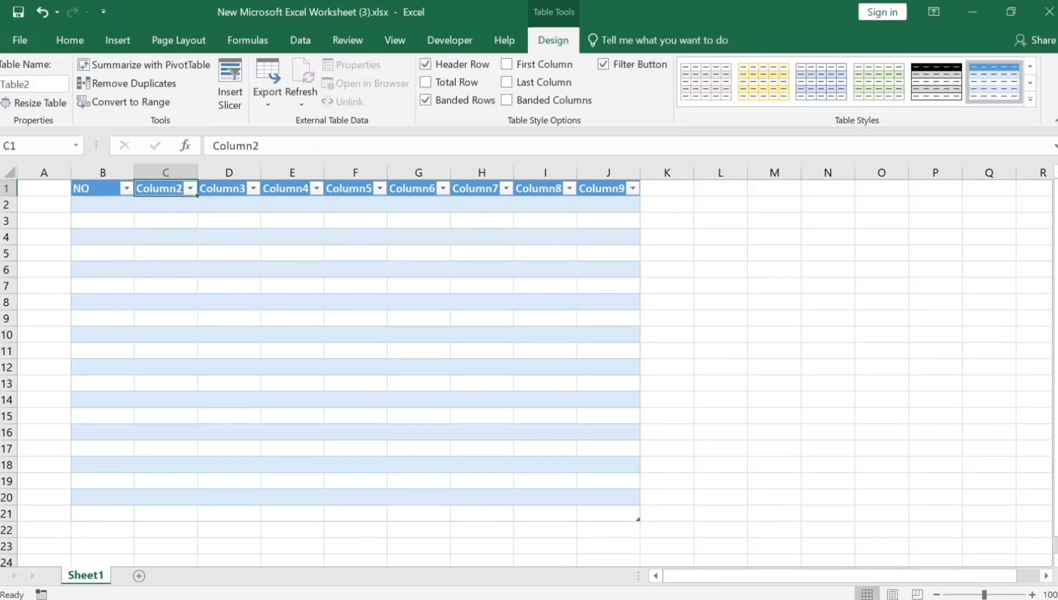
pyautogui.press('F2')
pyautogui.press('BackSpace')
pyautogui.press('BackSpace')
pyautogui.press('BackSpace')
pyautogui.press('BackSpace')
pyautogui.press('BackSpace')
pyautogui.press('BackSpace')
pyautogui.press('BackSpace')
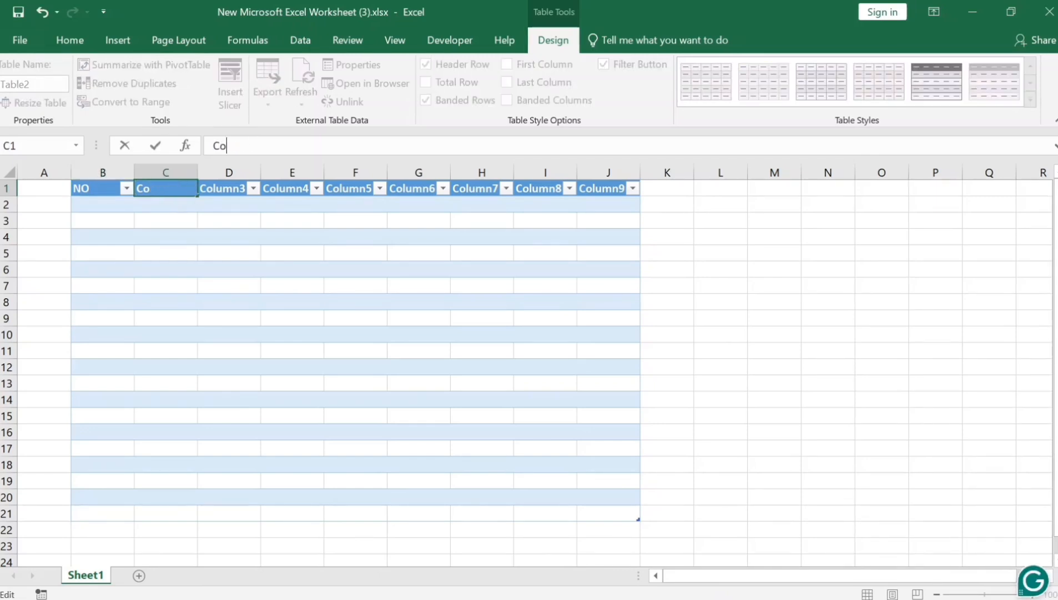
pyautogui.write('Item ')
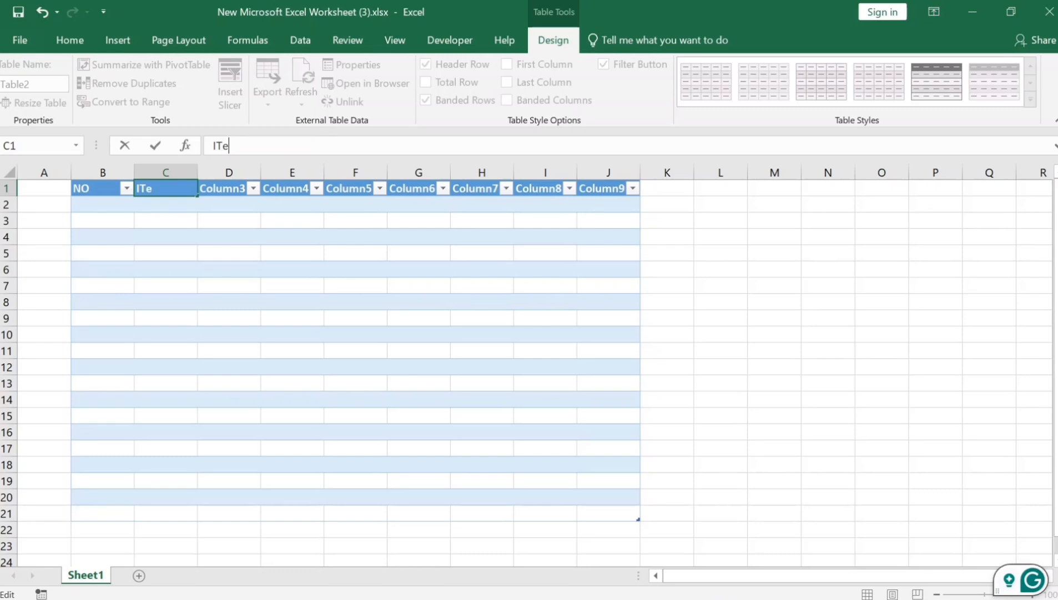
pyautogui.write('1')
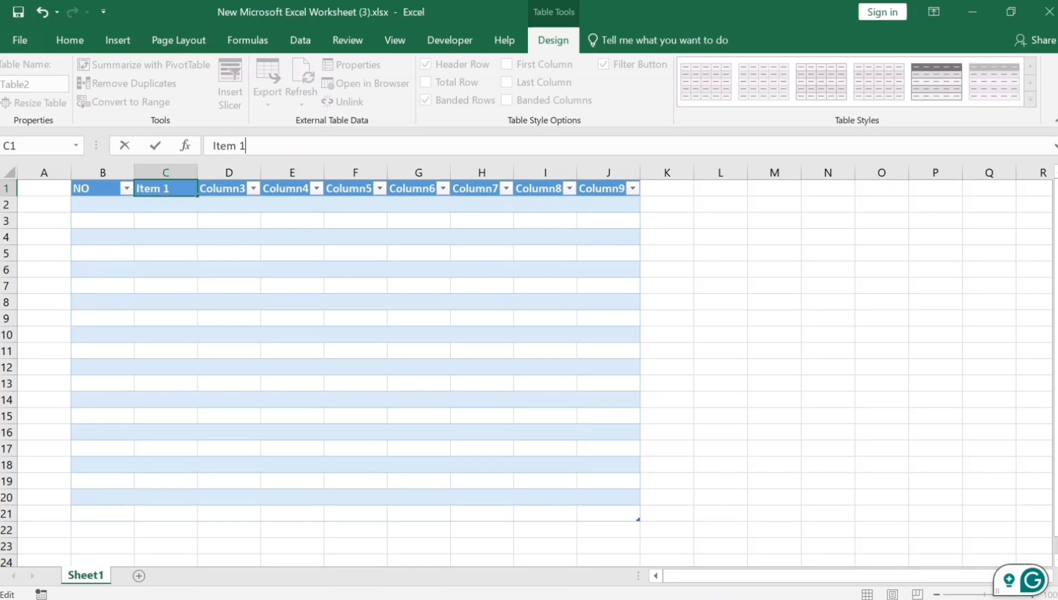
# Replace the third column header in D1 with Item 2.
pyautogui.click(240, 193)
pyautogui.press('F2')
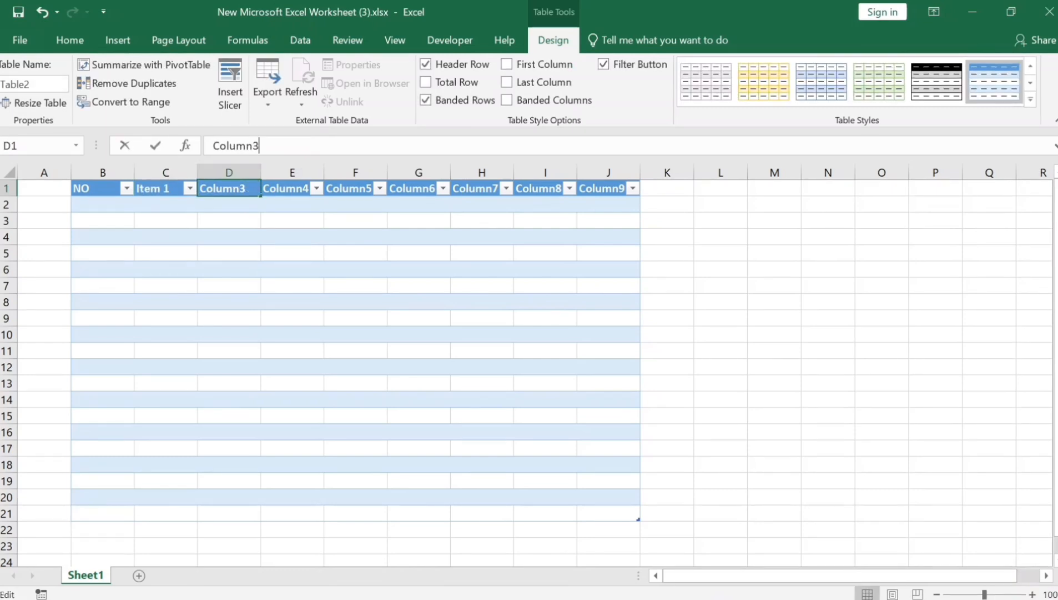
pyautogui.press('BackSpace')
pyautogui.press('BackSpace')
pyautogui.press('BackSpace')
pyautogui.press('BackSpace')
pyautogui.press('BackSpace')
pyautogui.press('BackSpace')
pyautogui.press('BackSpace')
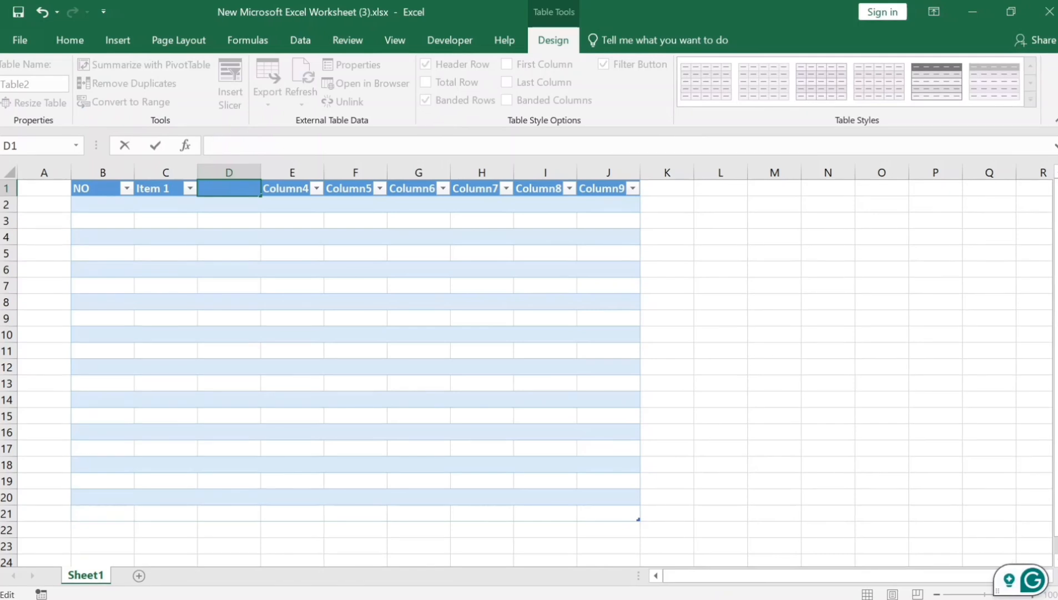
pyautogui.write('Item 2')
# Change the fourth column header in E1 to Item 3.
pyautogui.click(289, 191)
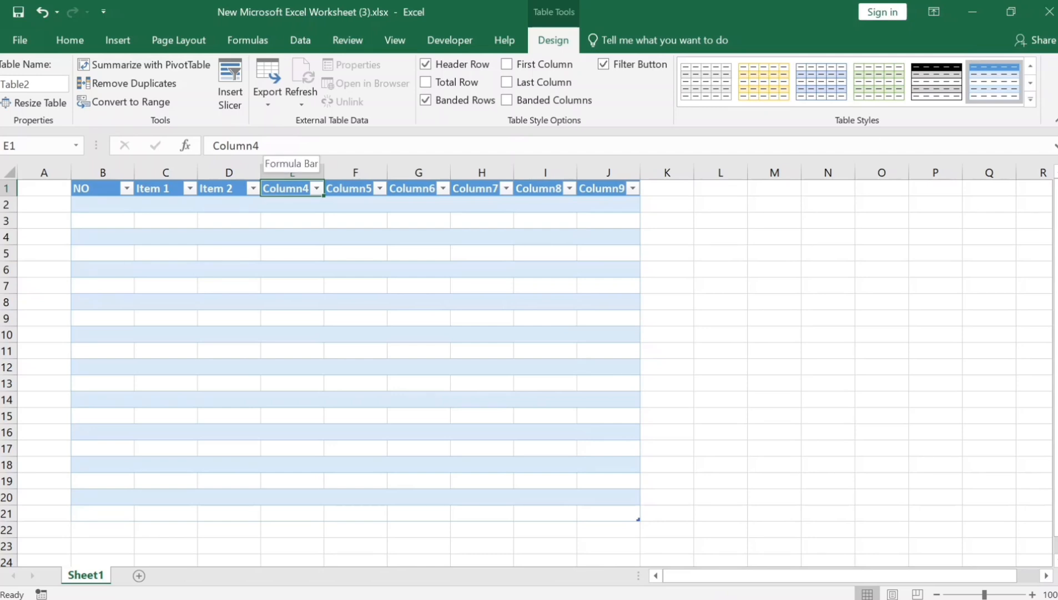
pyautogui.click(260, 146)
pyautogui.press('BackSpace')
pyautogui.press('BackSpace')
pyautogui.press('BackSpace')
pyautogui.press('BackSpace')
pyautogui.press('BackSpace')
pyautogui.press('BackSpace')
pyautogui.press('BackSpace')
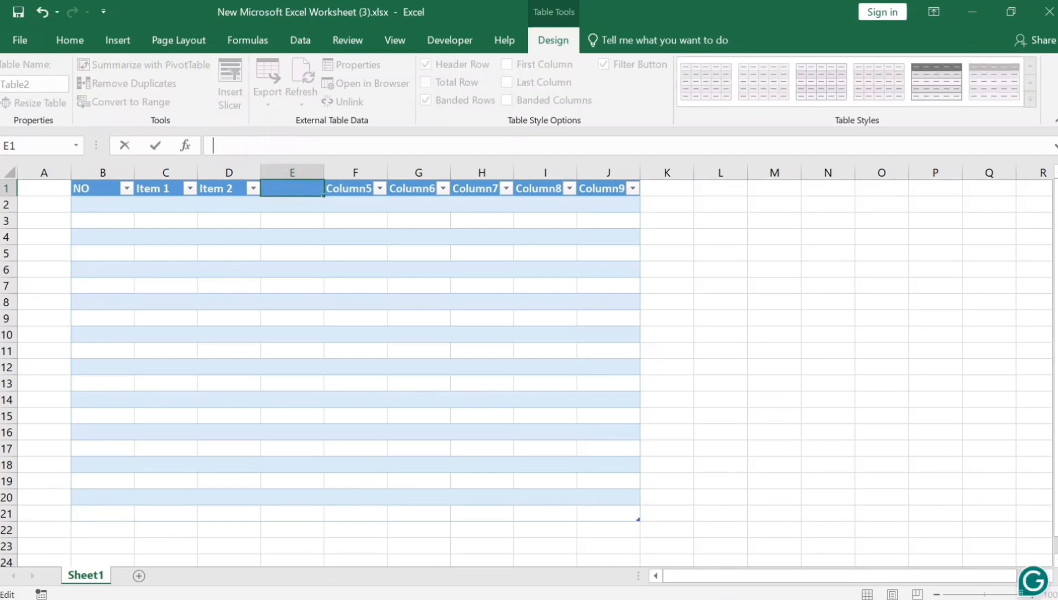
pyautogui.write('Ite')
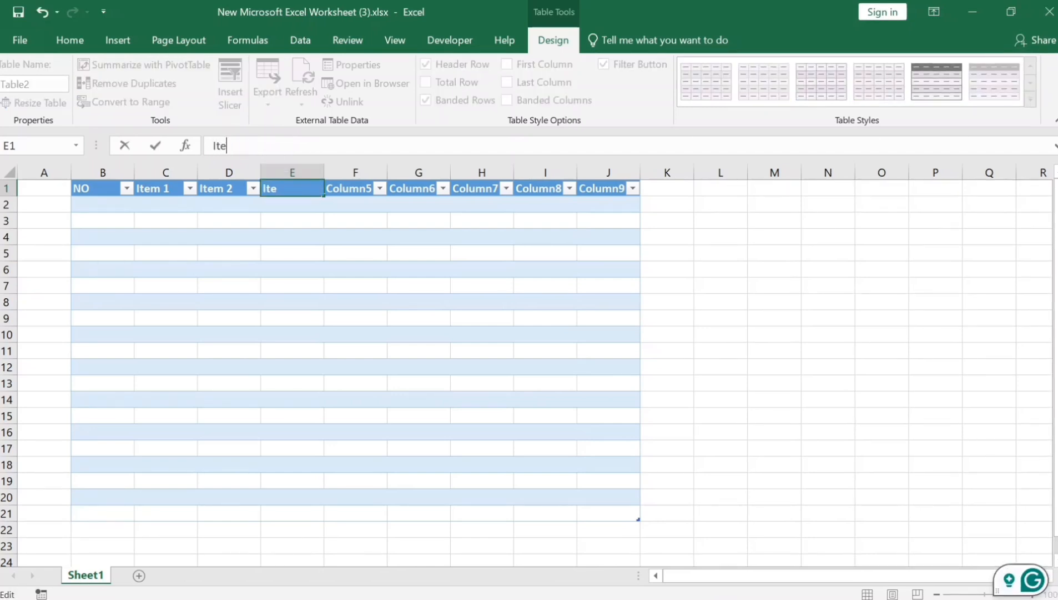
pyautogui.write('m 3')
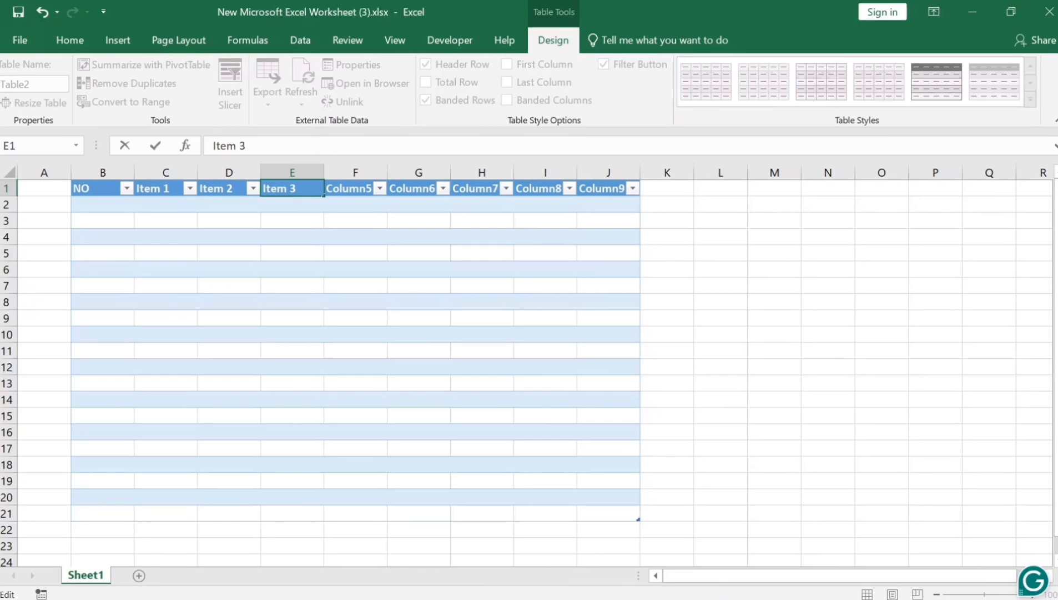
# Rename the fifth column header in F1 as Item 4.
pyautogui.click(355, 191)
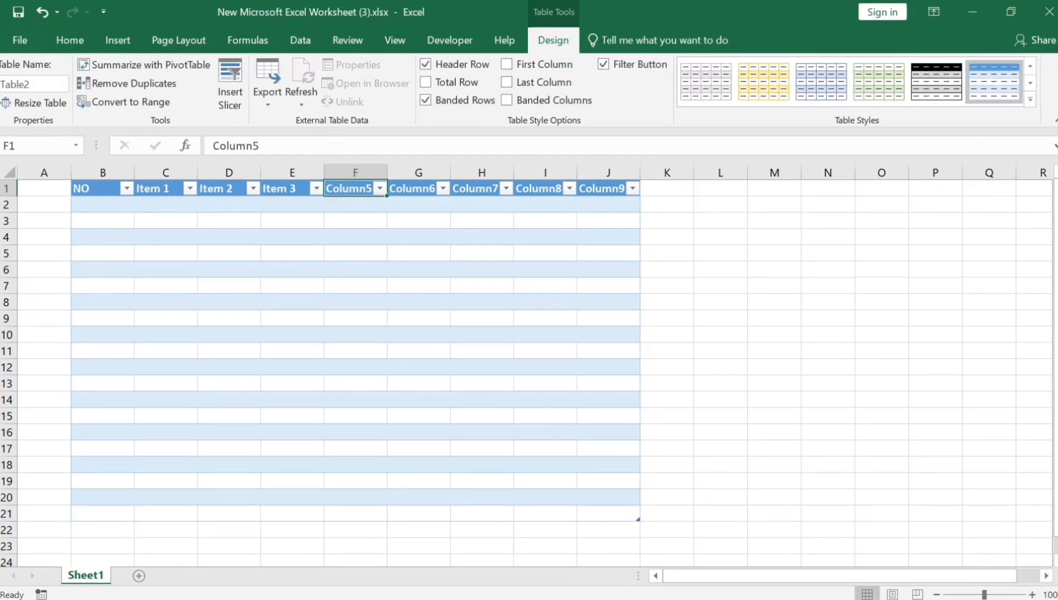
pyautogui.press('F2')
pyautogui.press('BackSpace')
pyautogui.press('BackSpace')
pyautogui.press('BackSpace')
pyautogui.press('BackSpace')
pyautogui.press('BackSpace')
pyautogui.press('BackSpace')
pyautogui.press('BackSpace')
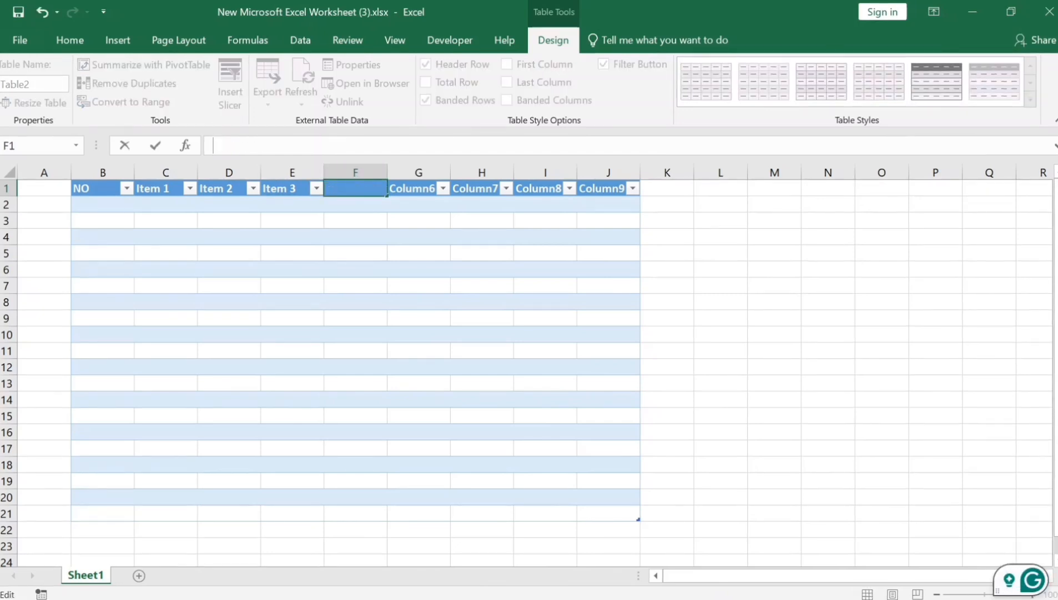
pyautogui.write('Item 4')
# Replace the sixth column header in G1 with Item 5.
pyautogui.click(428, 187)
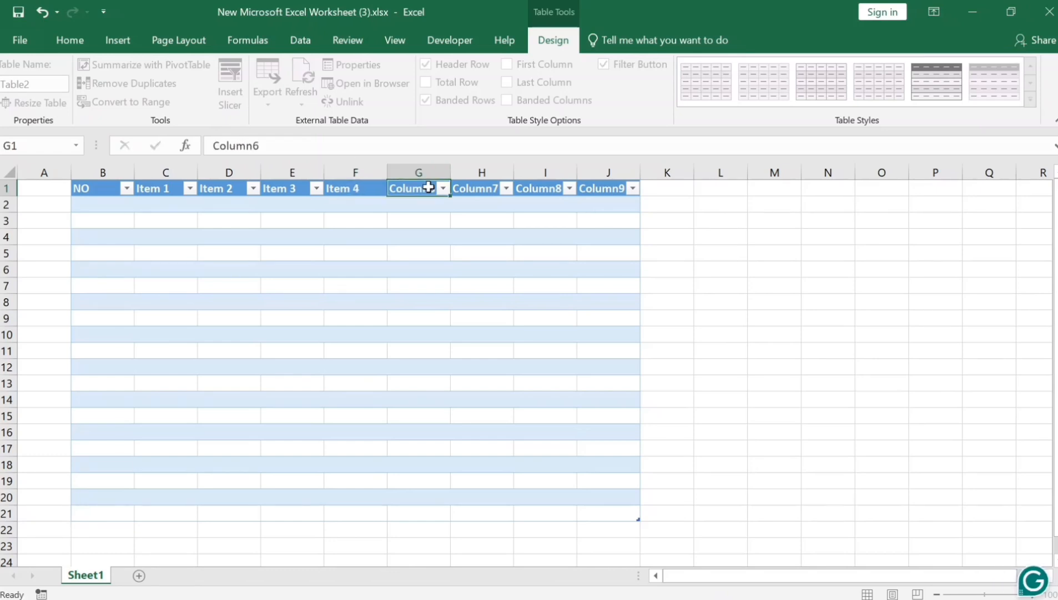
pyautogui.click(272, 146)
pyautogui.press('BackSpace')
pyautogui.press('BackSpace')
pyautogui.press('BackSpace')
pyautogui.press('BackSpace')
pyautogui.press('BackSpace')
pyautogui.press('BackSpace')
pyautogui.press('BackSpace')
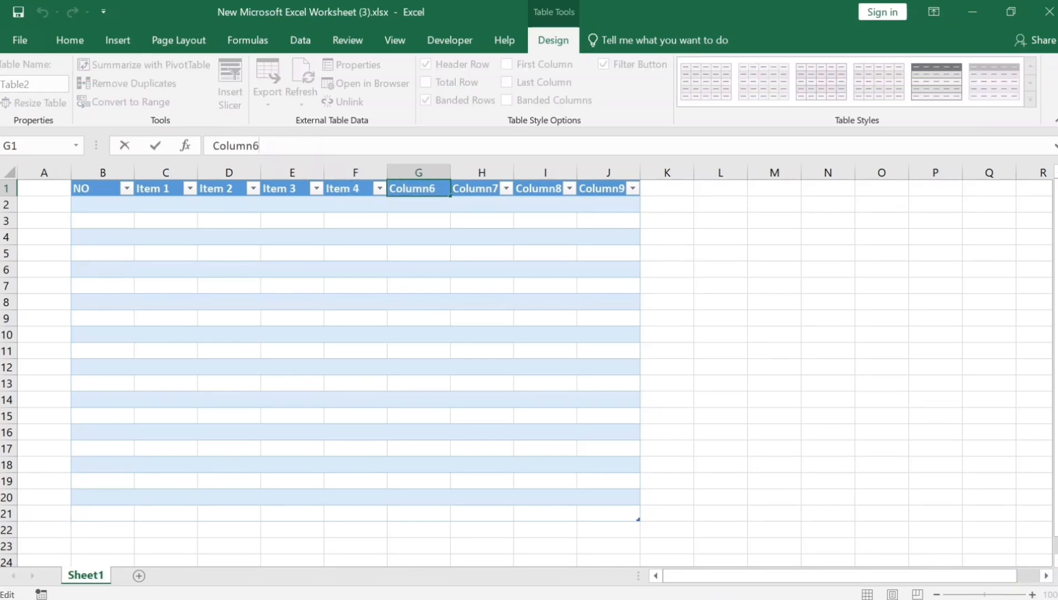
pyautogui.write('It')
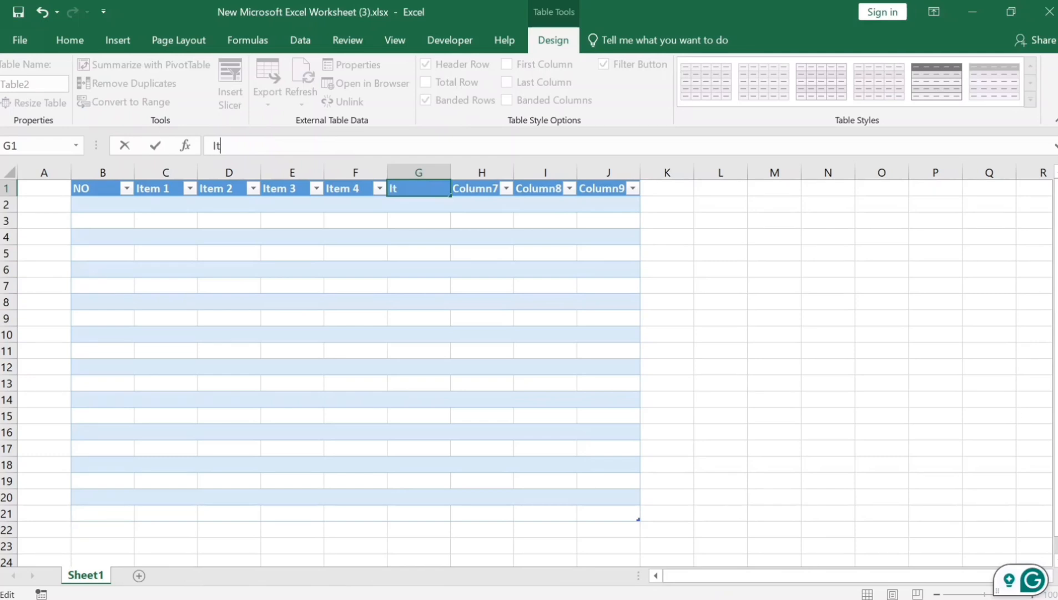
pyautogui.write('em 5')
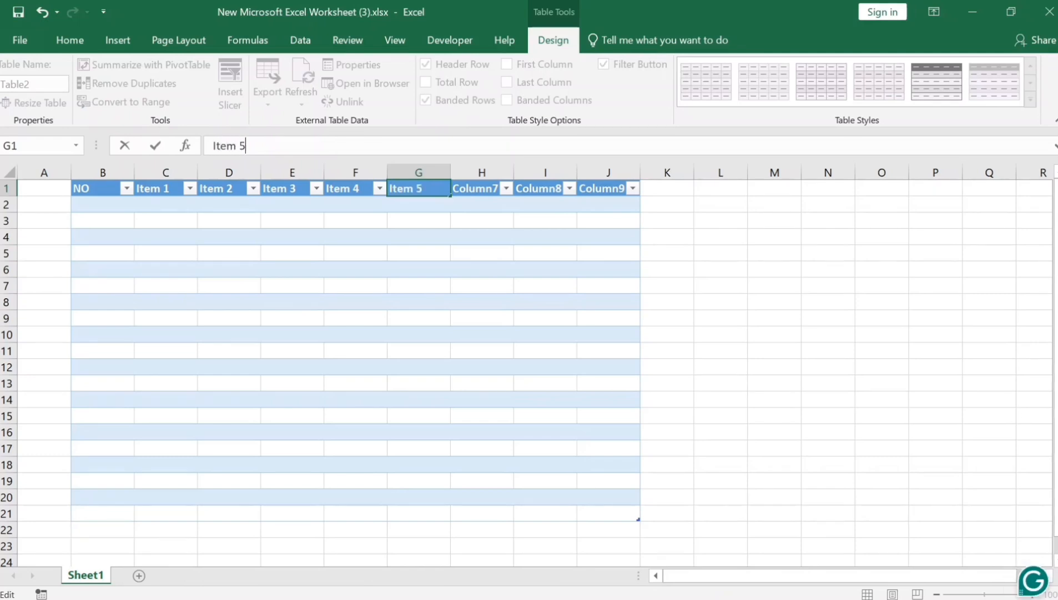
# Rename the seventh column header in H1 as Item 6.
pyautogui.click(492, 189)
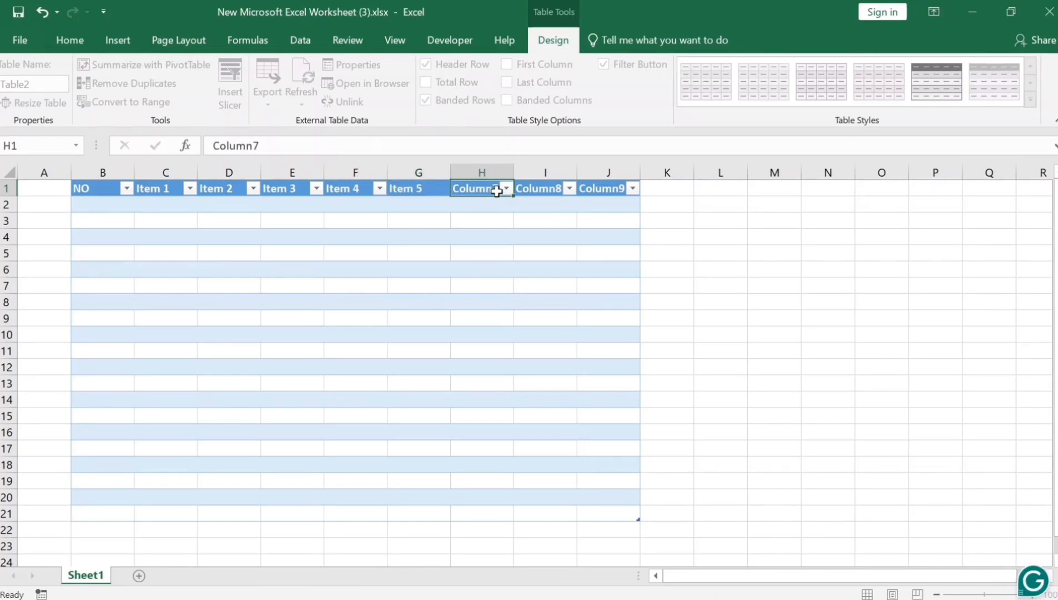
pyautogui.press('F2')
pyautogui.press('BackSpace')
pyautogui.press('BackSpace')
pyautogui.press('BackSpace')
pyautogui.press('BackSpace')
pyautogui.press('BackSpace')
pyautogui.press('BackSpace')
pyautogui.press('BackSpace')
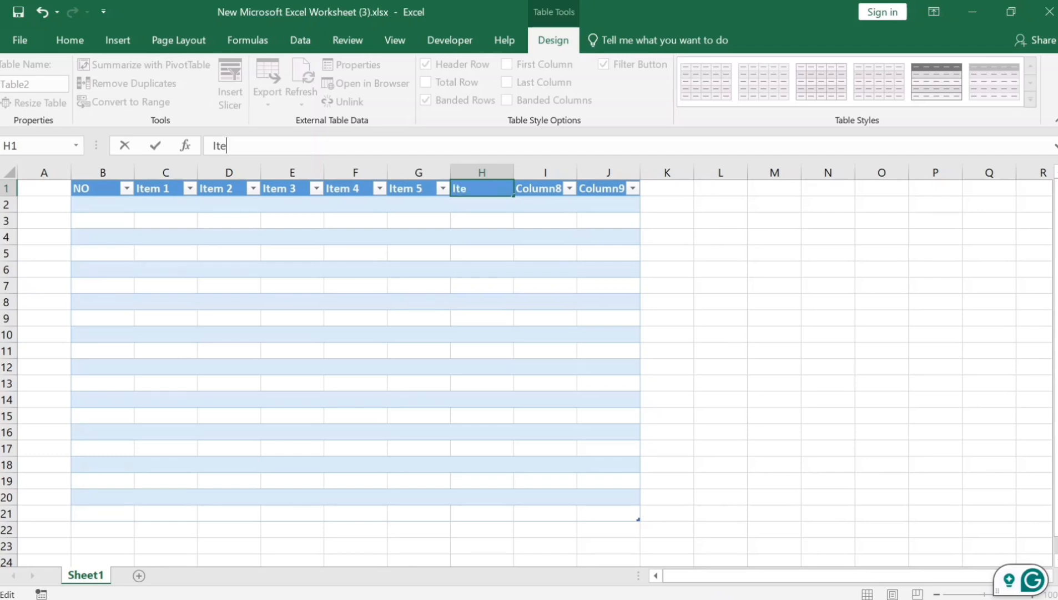
pyautogui.write('Item 6')
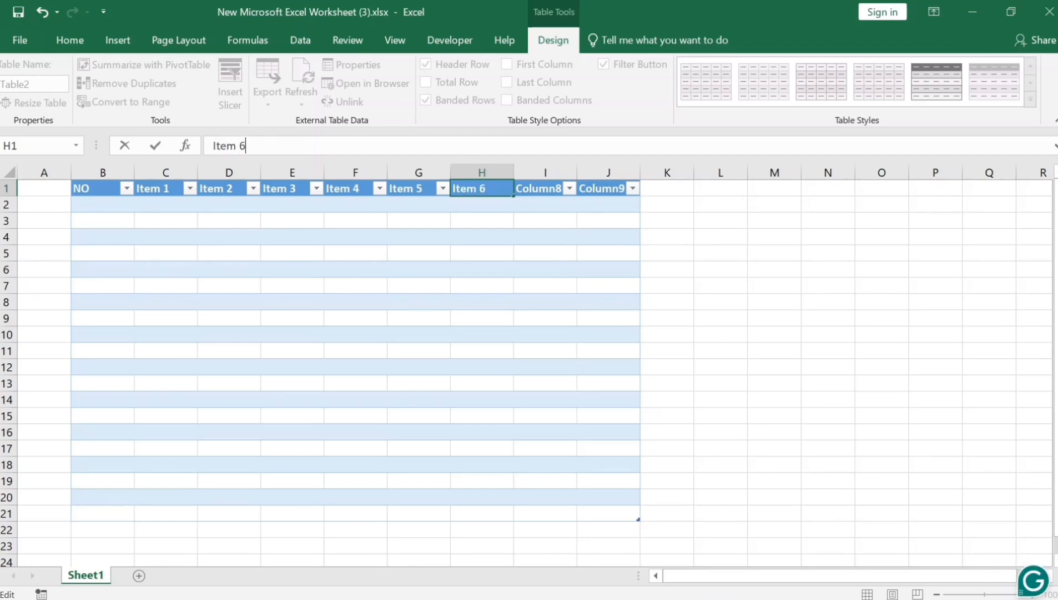
# Replace the eighth column header in I1 with Item 7.
pyautogui.click(543, 188)
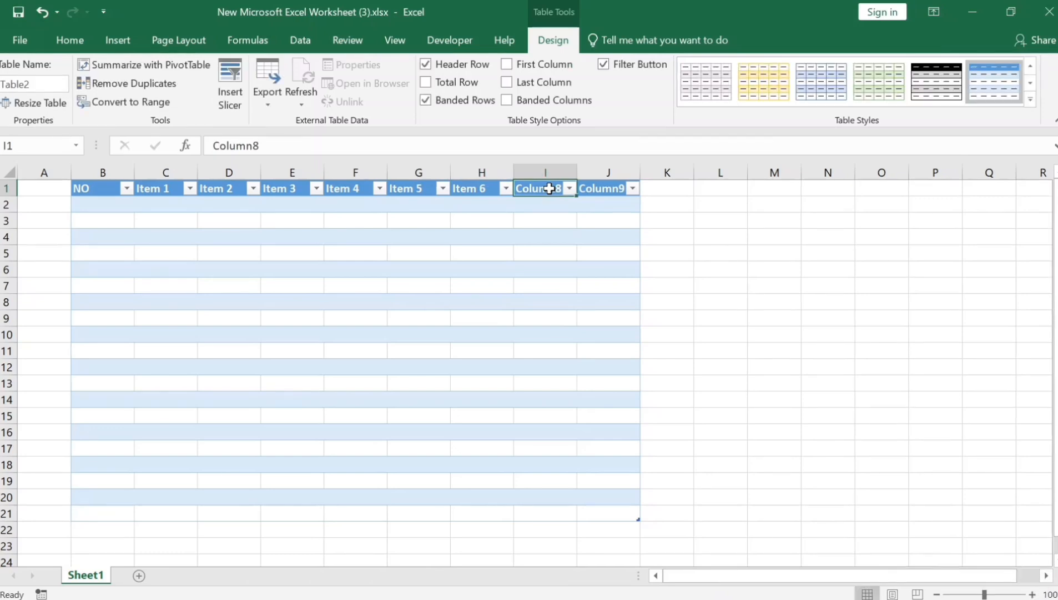
pyautogui.press('F2')
pyautogui.press('BackSpace')
pyautogui.press('BackSpace')
pyautogui.press('BackSpace')
pyautogui.press('BackSpace')
pyautogui.press('BackSpace')
pyautogui.press('BackSpace')
pyautogui.press('BackSpace')
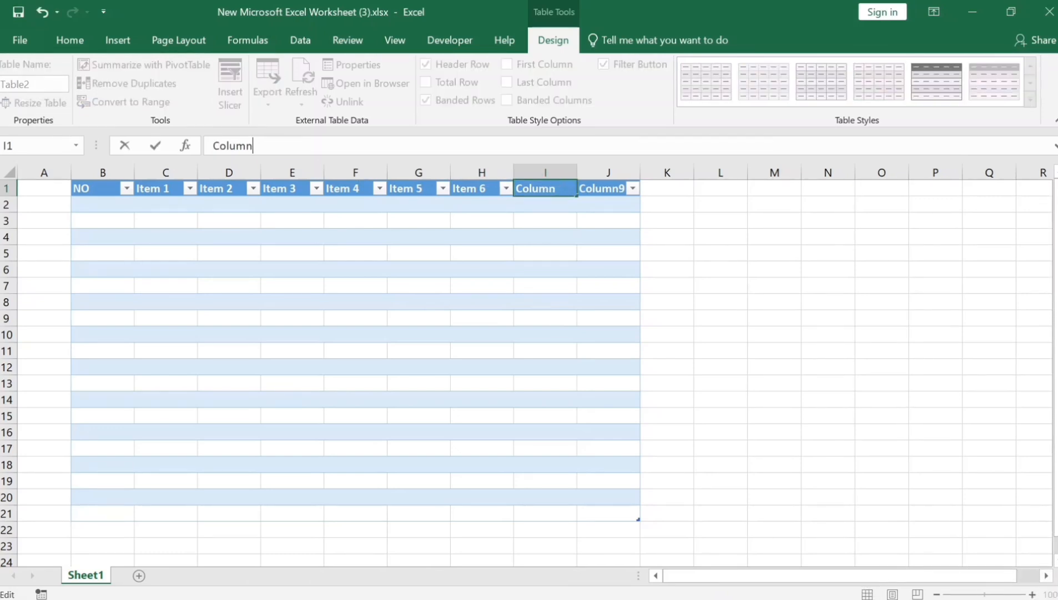
pyautogui.write('Item 7')
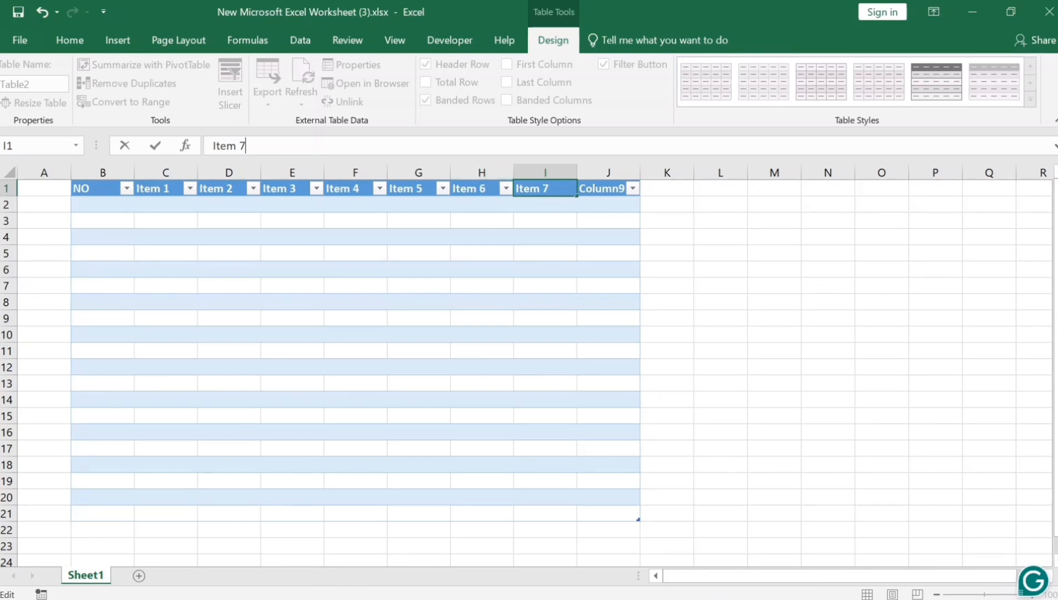
# Change the last column header in J1 to Item 8.
pyautogui.click(584, 188)
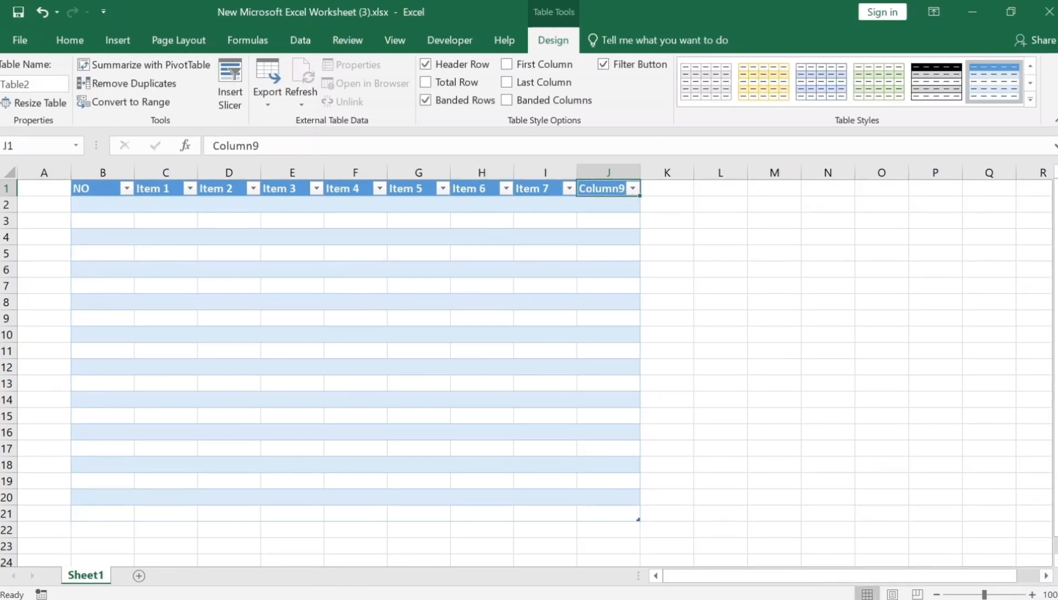
pyautogui.press('F2')
pyautogui.press('BackSpace')
pyautogui.press('BackSpace')
pyautogui.press('BackSpace')
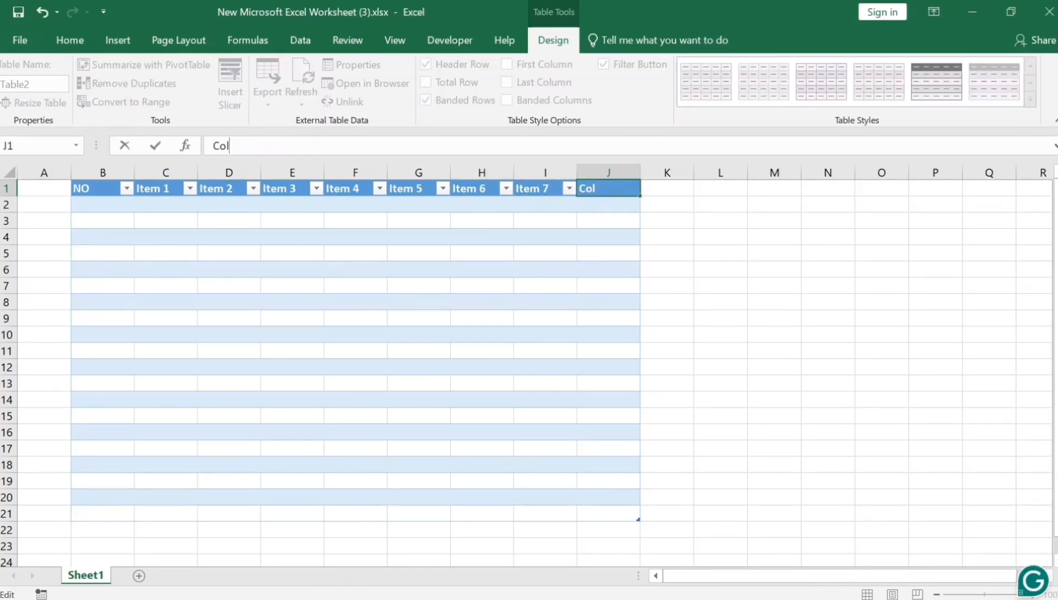
pyautogui.press('BackSpace')
pyautogui.press('BackSpace')
pyautogui.press('BackSpace')
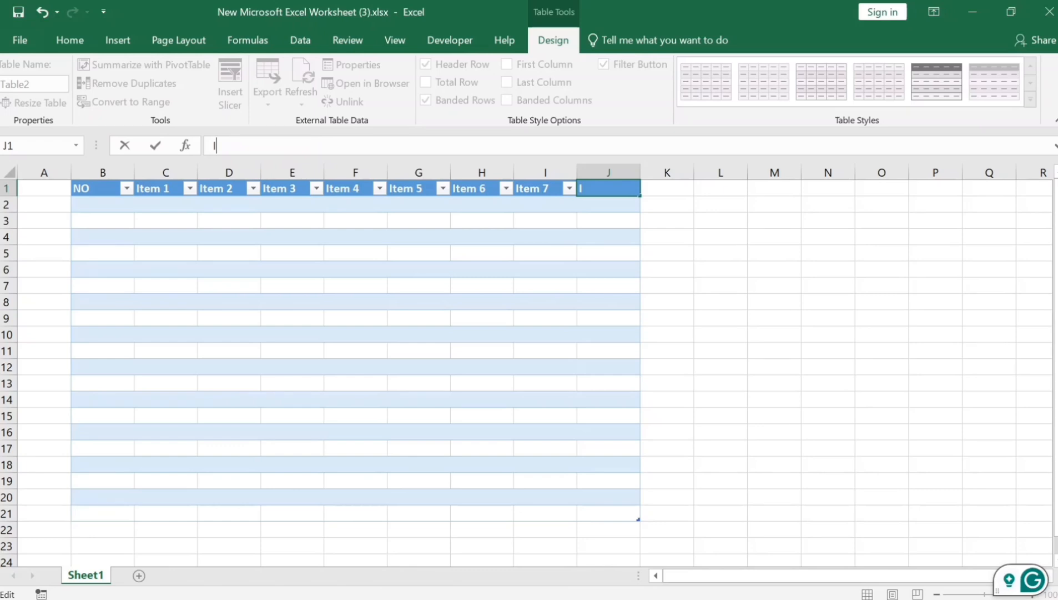
pyautogui.write('Item')
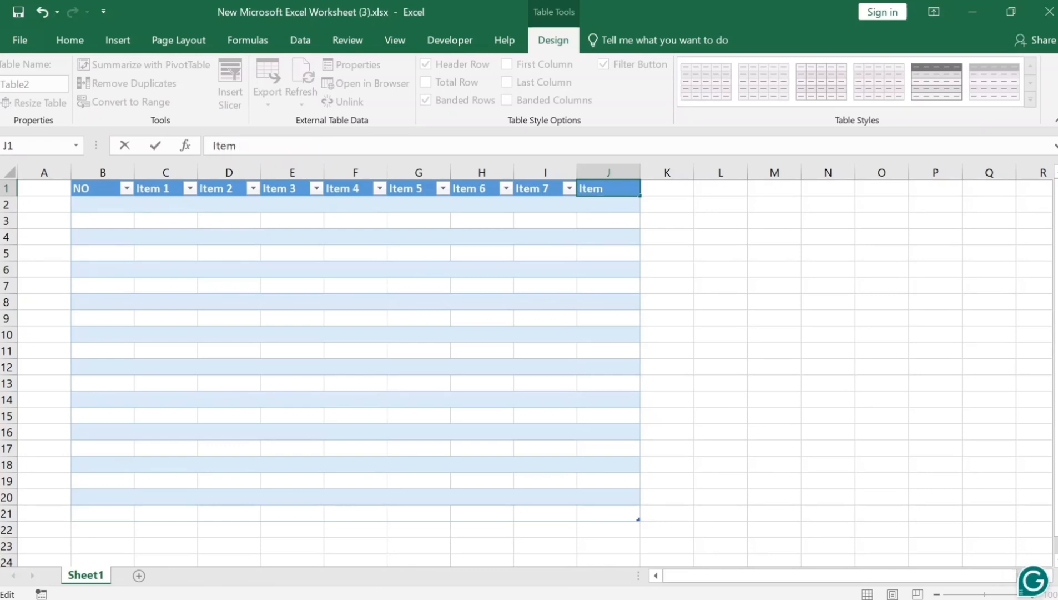
pyautogui.write(' 8')
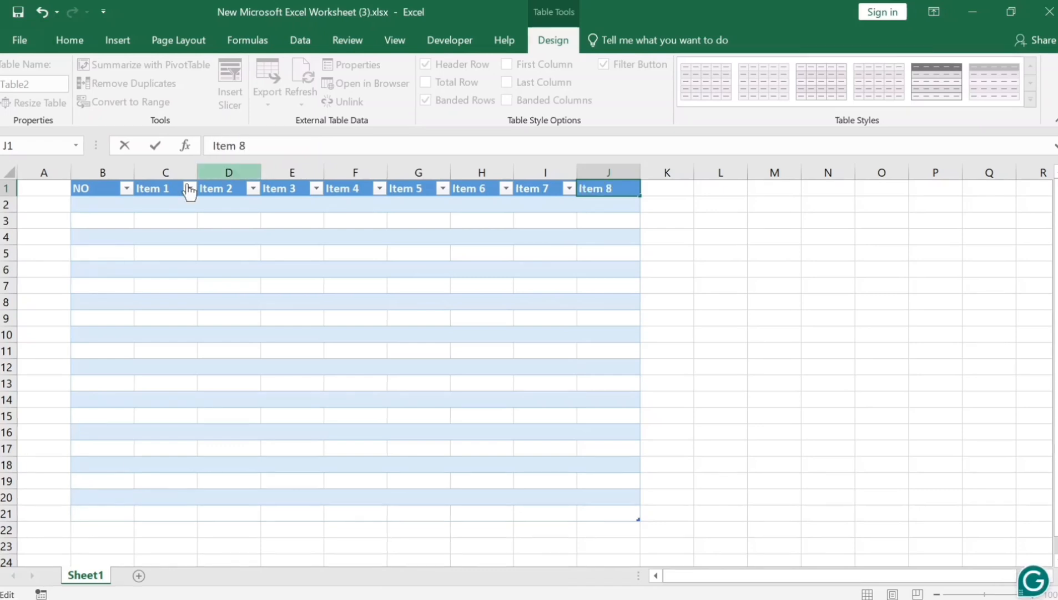
# Enter 1 in B2 and 2 in B3 as the first numbers of the NO column.
pyautogui.click(95, 208)
pyautogui.write('1')
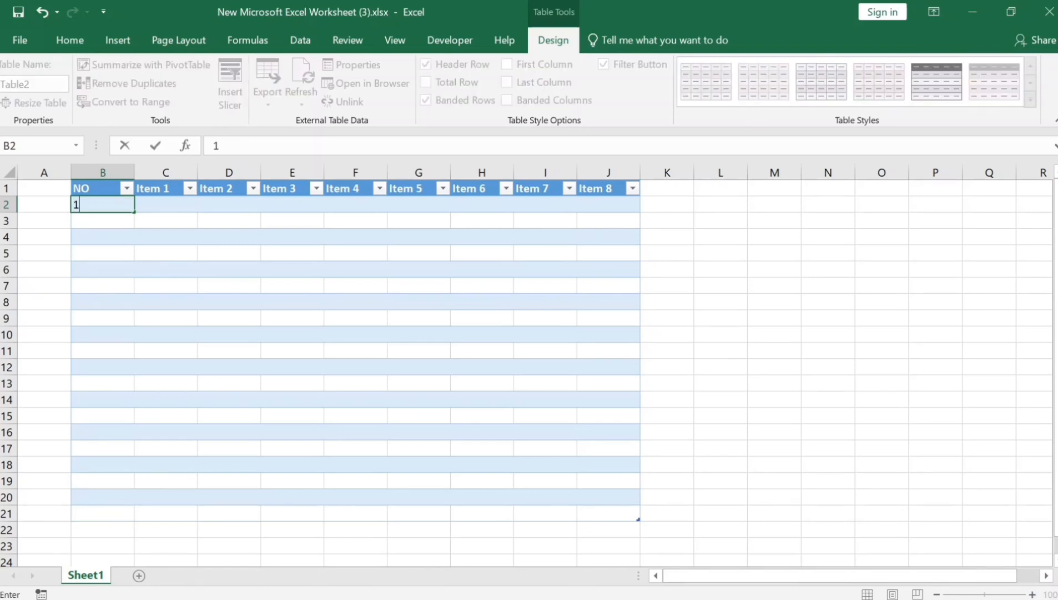
pyautogui.press('Return')
pyautogui.write('2')
pyautogui.press('Return')
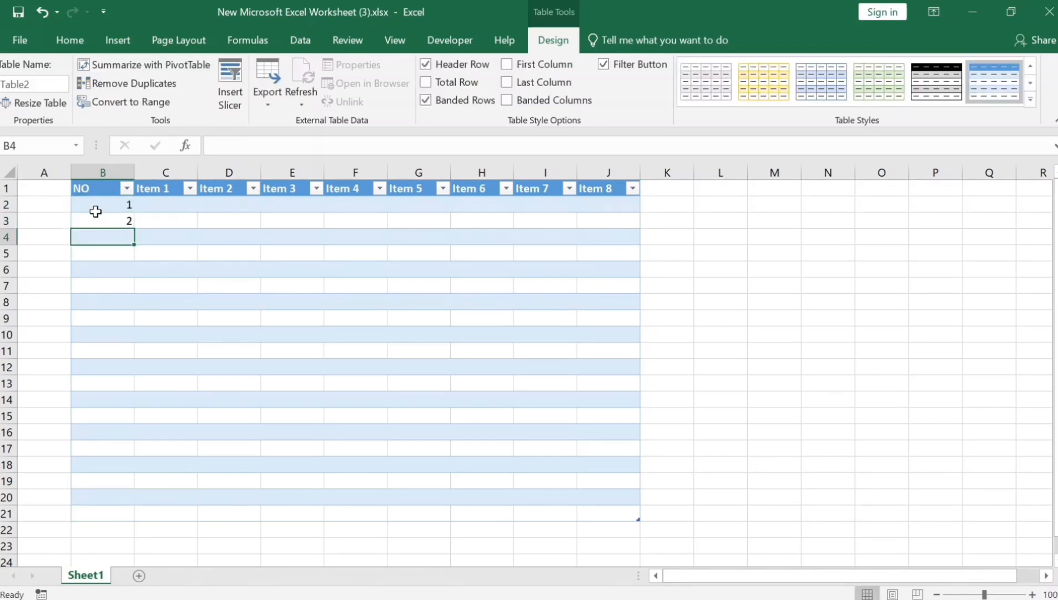
# Extend the numbers in B2:B3 down to B20 as a fill series.
pyautogui.click(96, 214)
pyautogui.moveTo(95, 209); pyautogui.dragTo(143, 505)
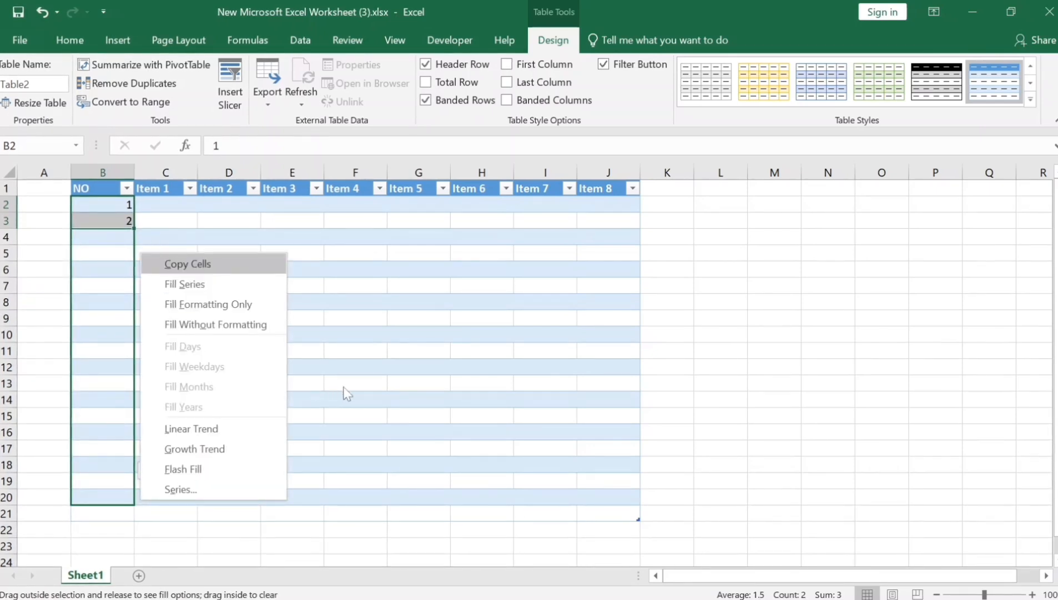
pyautogui.press('Escape')
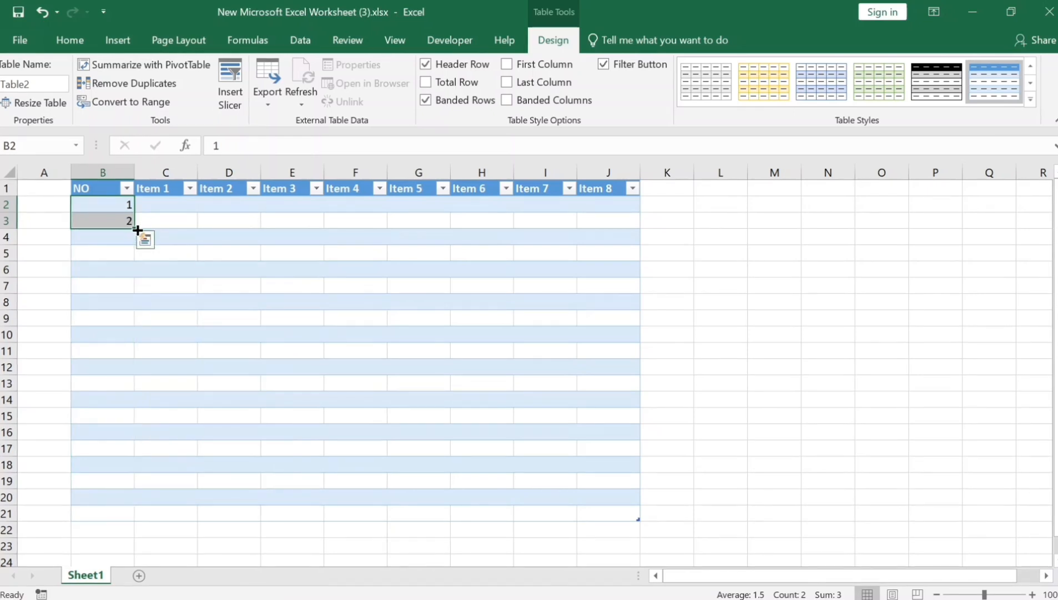
pyautogui.moveTo(133, 228); pyautogui.dragTo(130, 505)
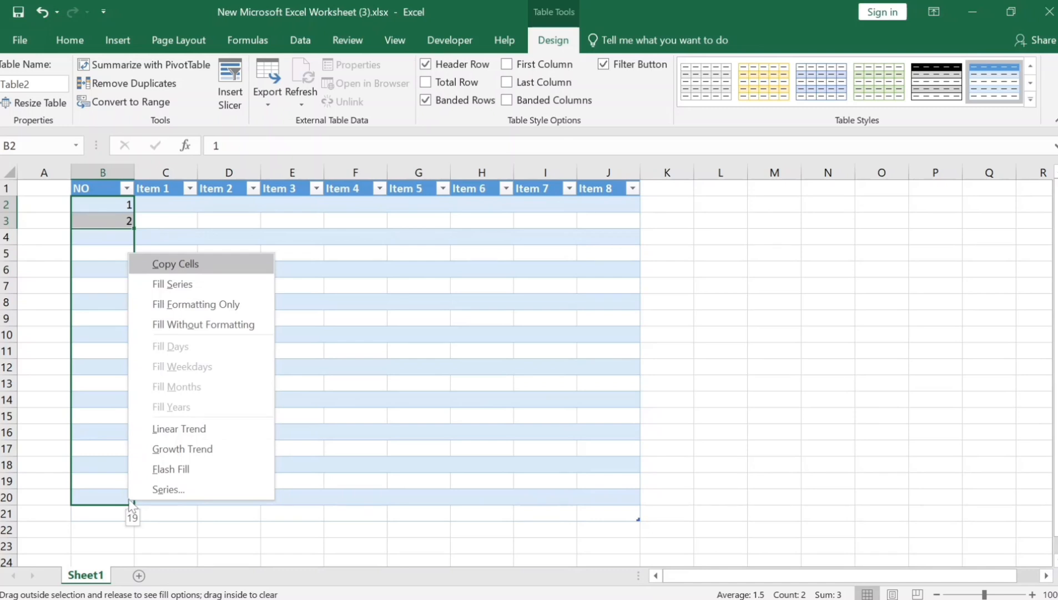
pyautogui.click(192, 286)
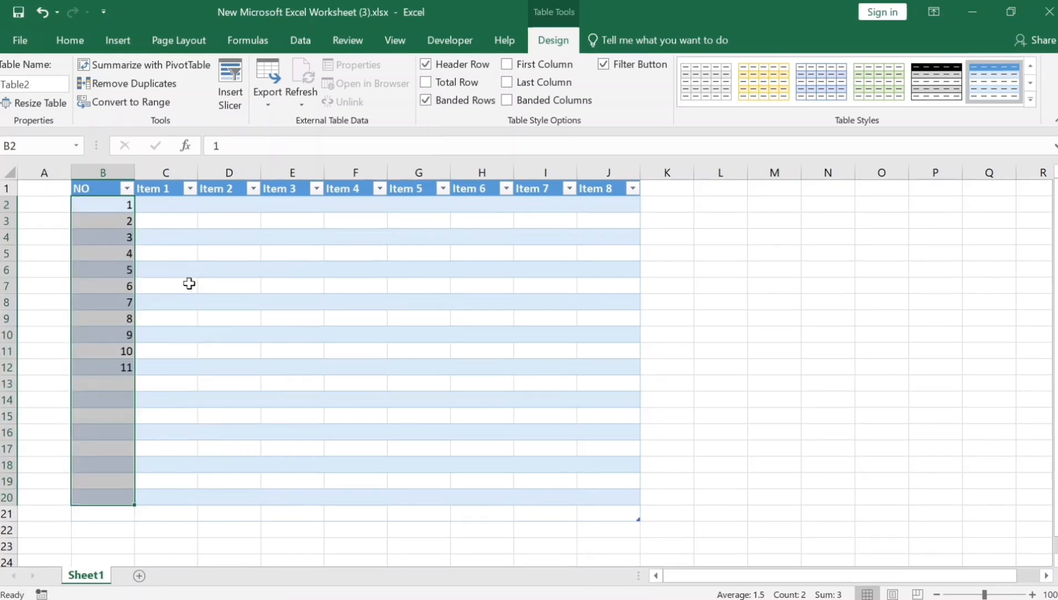
pyautogui.click(232, 363)
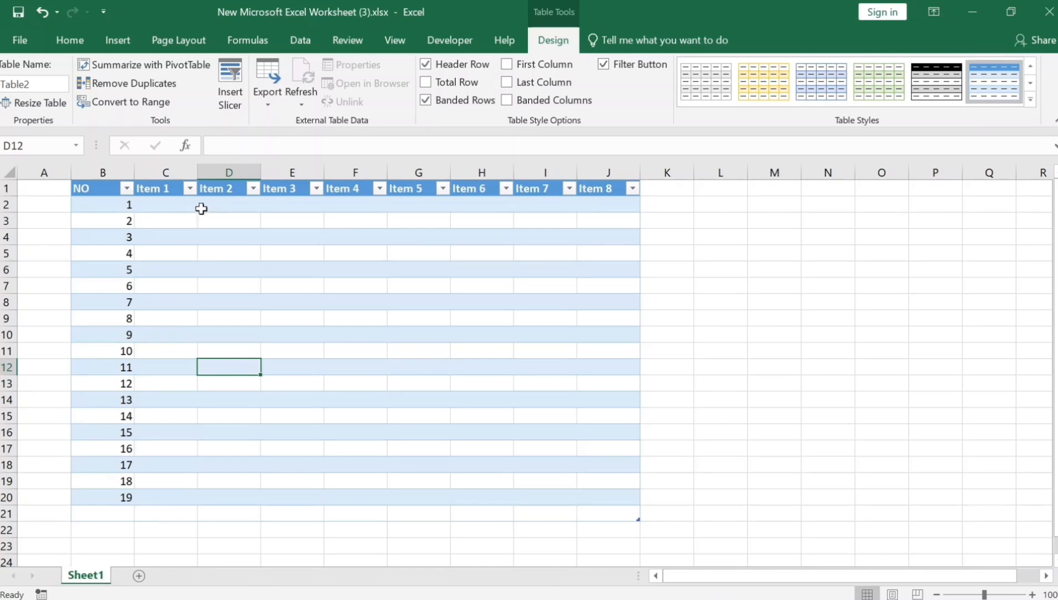
# Enter Oranges, Bananas, Aples and Mangoes in cells C2 to C5 of the Item 1 column.
pyautogui.click(176, 207)
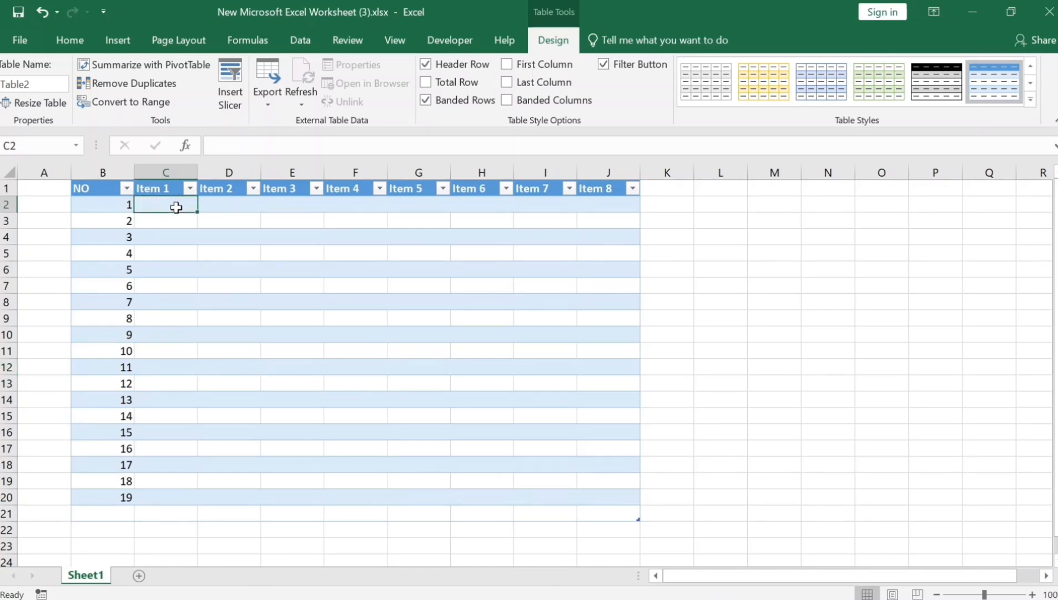
pyautogui.write('Or')
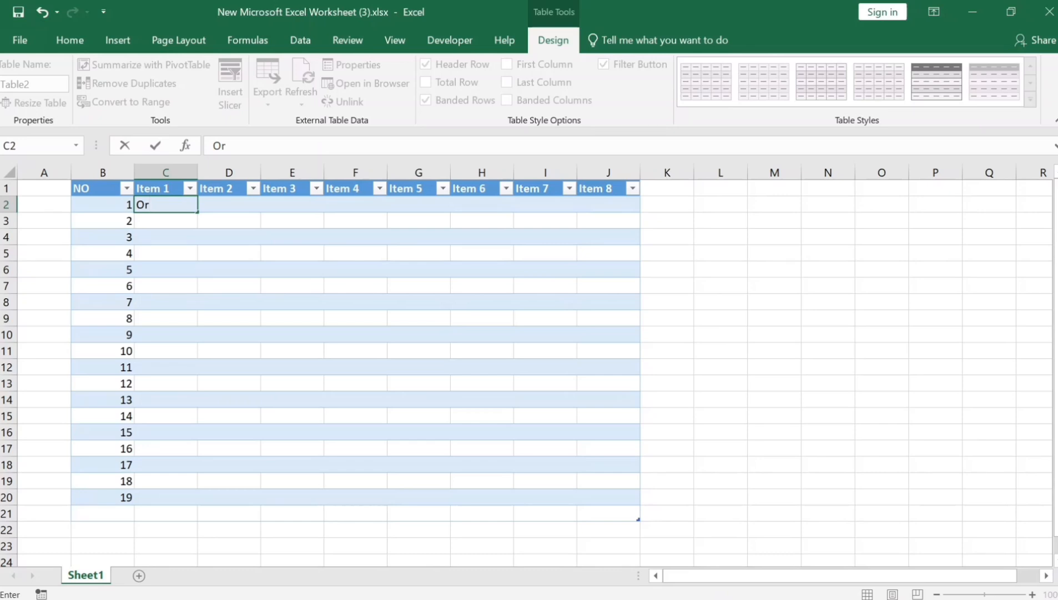
pyautogui.write('anges')
pyautogui.press('Return')
pyautogui.write('Ba')
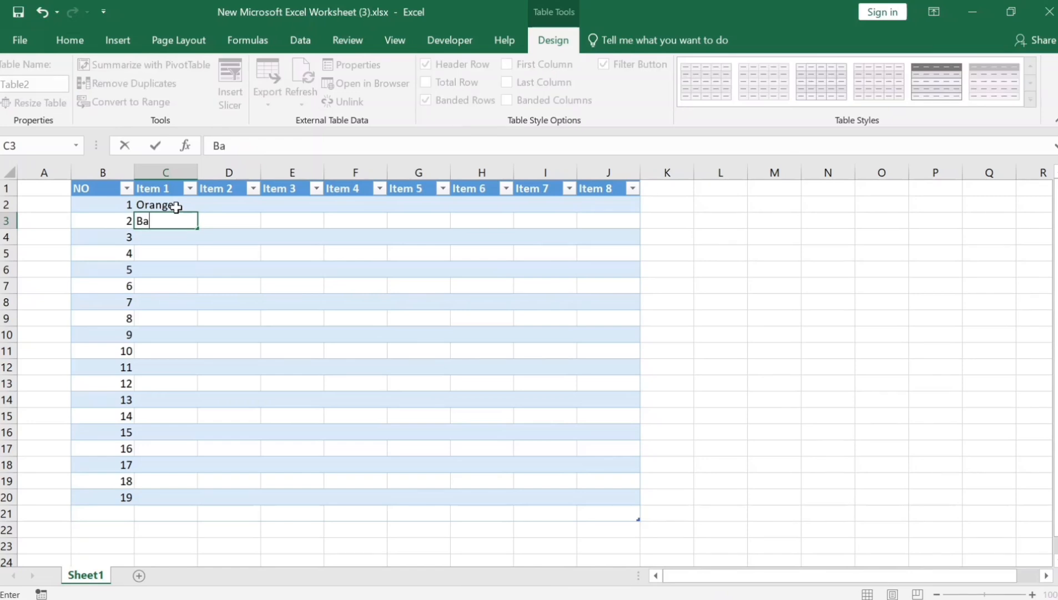
pyautogui.write('s')
pyautogui.press('Return')
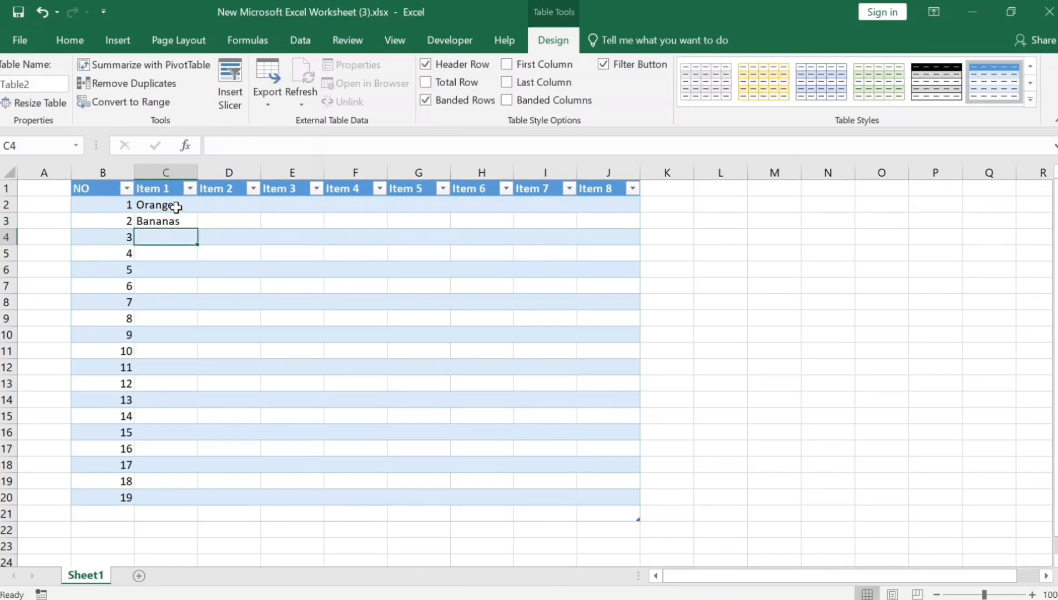
pyautogui.write('Aple')
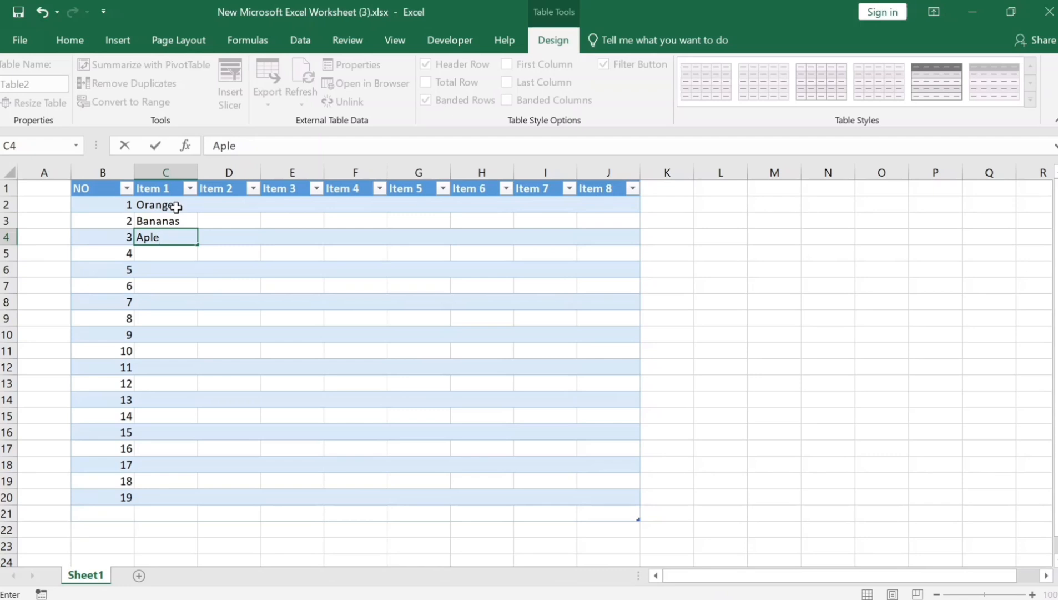
pyautogui.write('s')
pyautogui.press('Return')
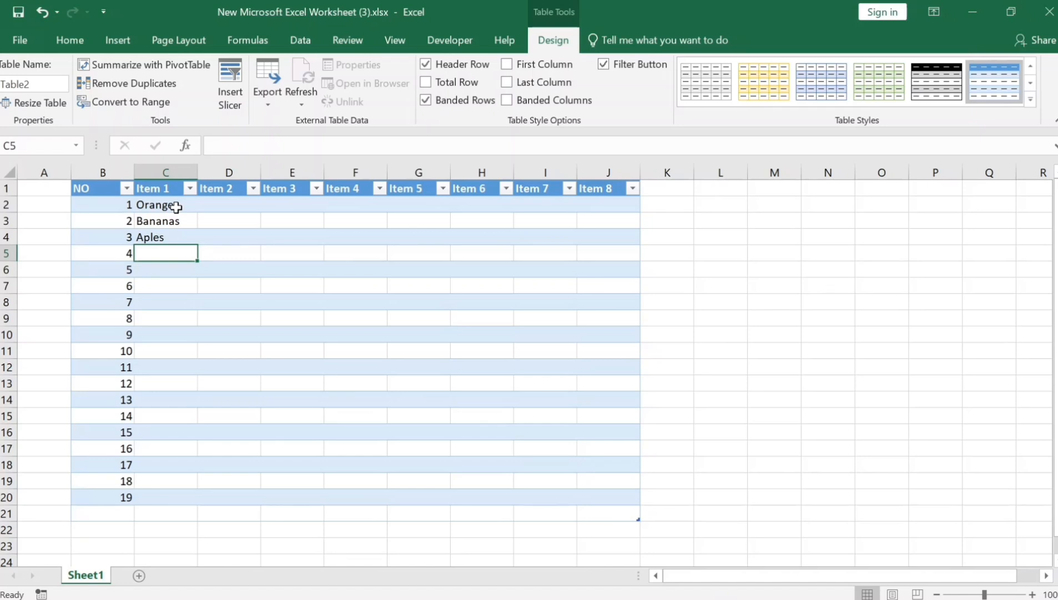
pyautogui.write('Mango')
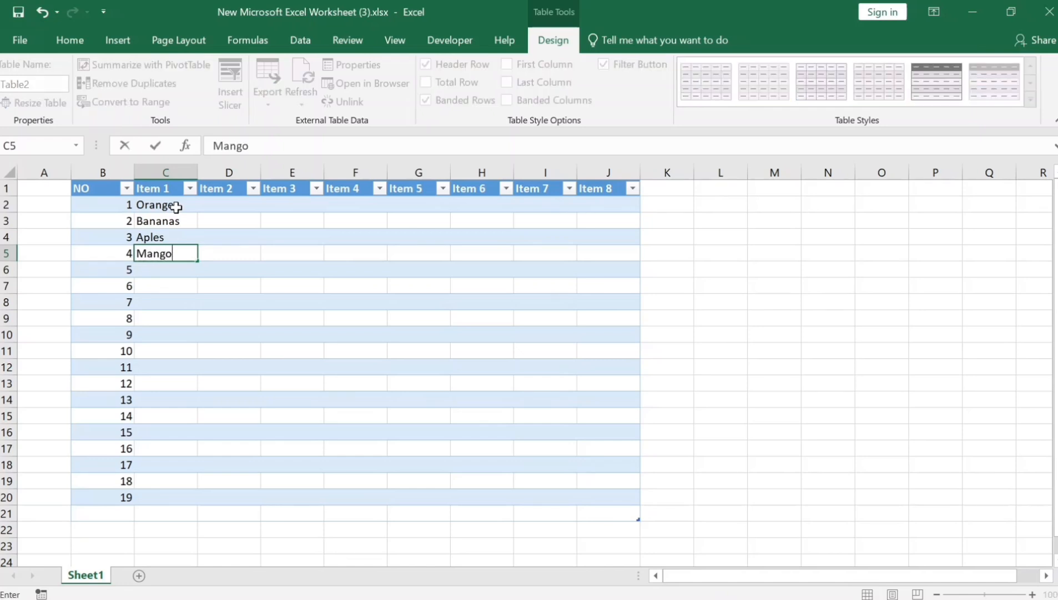
pyautogui.write('es')
# Try to fill the four fruit names in C2:C5 down the rest of the Item 1 column.
pyautogui.click(176, 206)
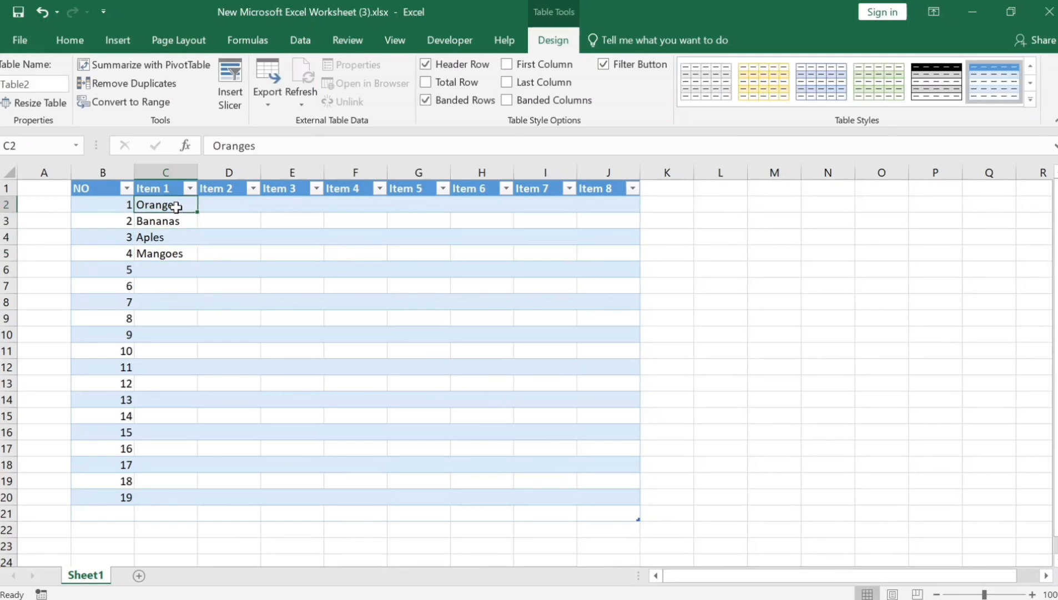
pyautogui.hotkey('shift', 'Down')
pyautogui.hotkey('shift', 'Down')
pyautogui.hotkey('shift', 'Down')
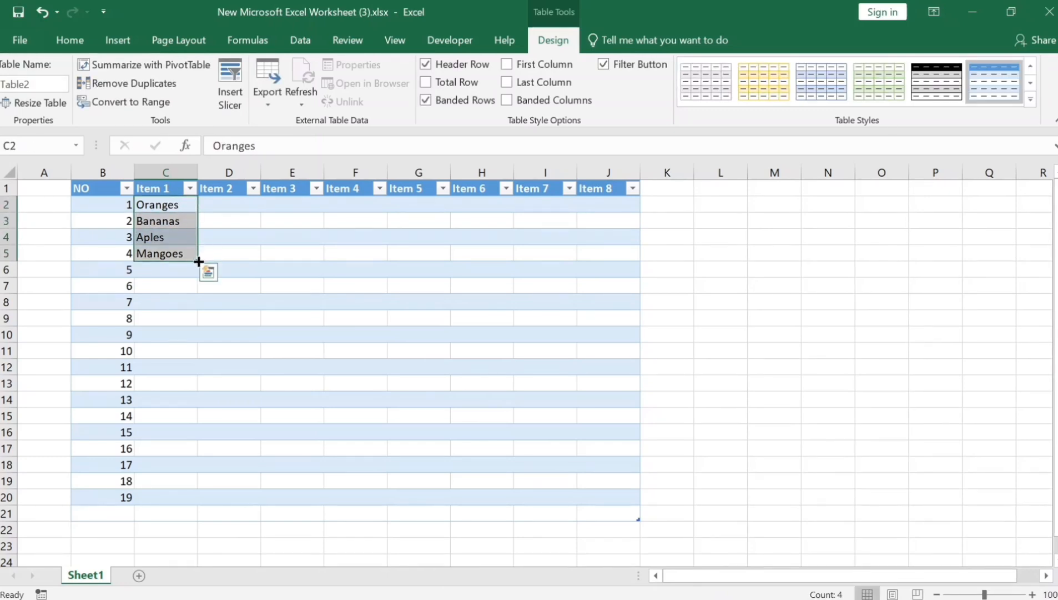
pyautogui.moveTo(198, 258); pyautogui.dragTo(208, 514)
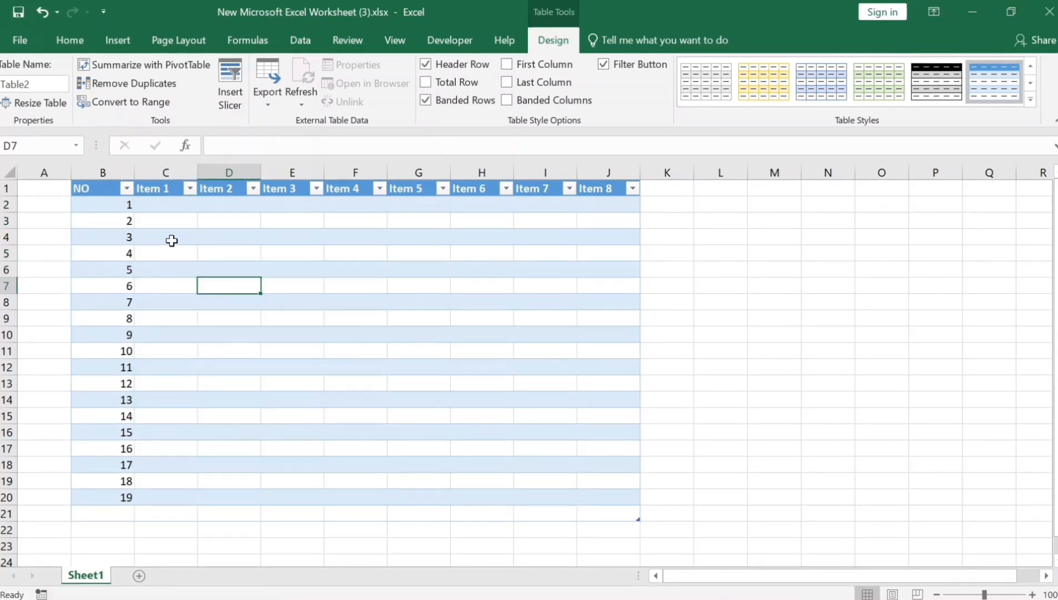
# Undo the latest table edits and refill the NO column's number series from B2:B3 down to B20.
pyautogui.click(172, 240)
pyautogui.press('Up')
pyautogui.press('Up')
pyautogui.press('Up')
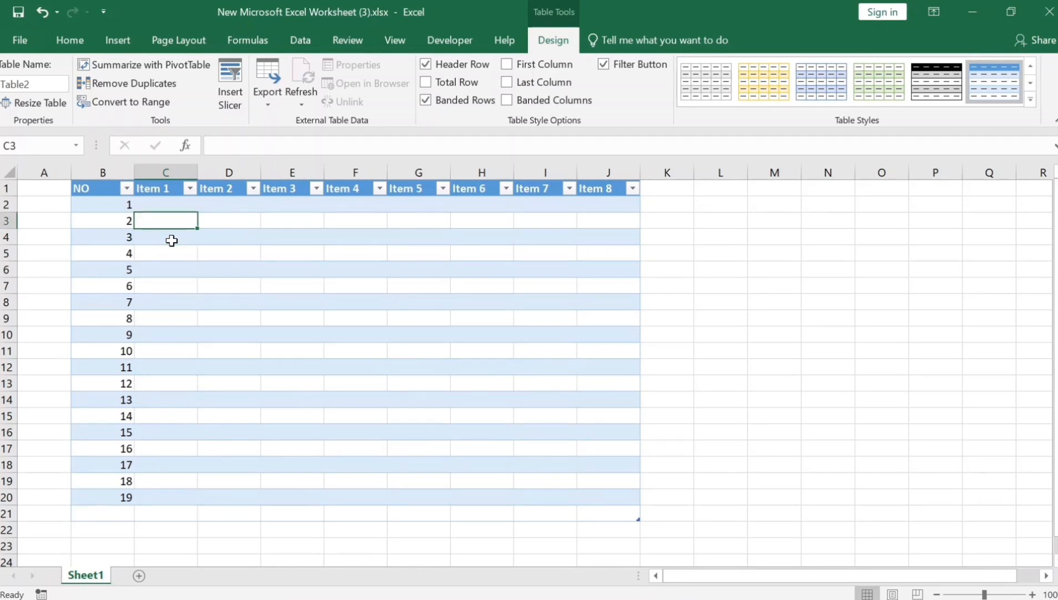
pyautogui.press('Down')
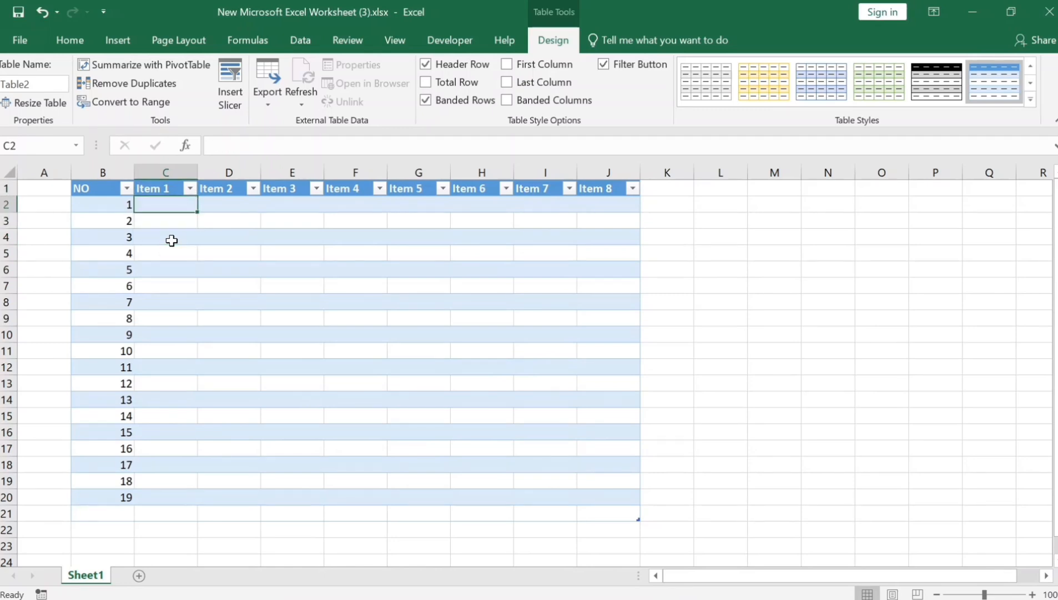
pyautogui.hotkey('ctrl', 'z')
pyautogui.click(171, 241)
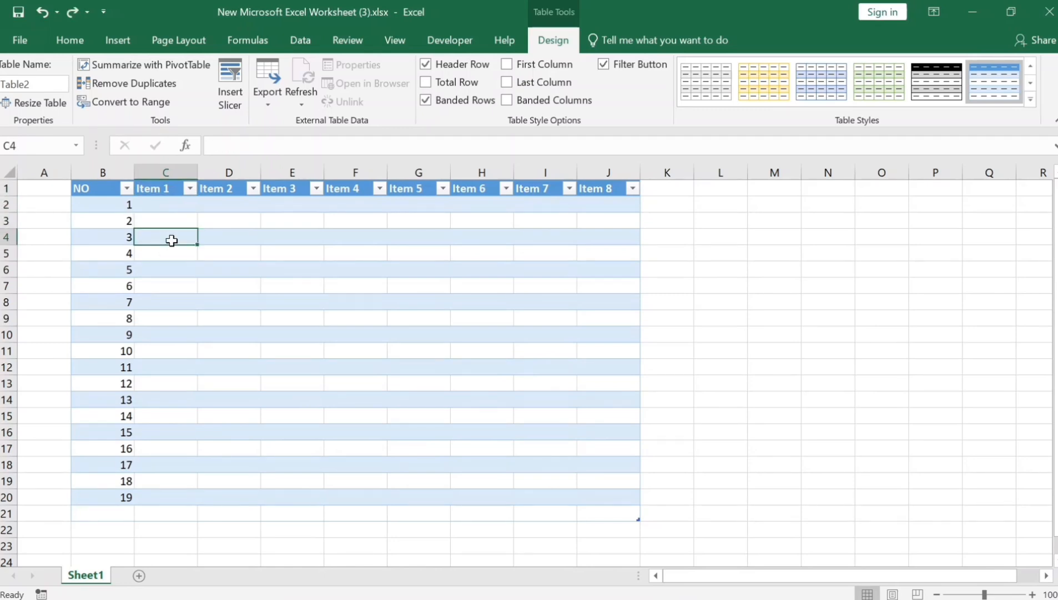
pyautogui.hotkey('ctrl', 'z')
pyautogui.hotkey('ctrl', 'z')
pyautogui.hotkey('ctrl', 'z')
pyautogui.hotkey('ctrl', 'z')
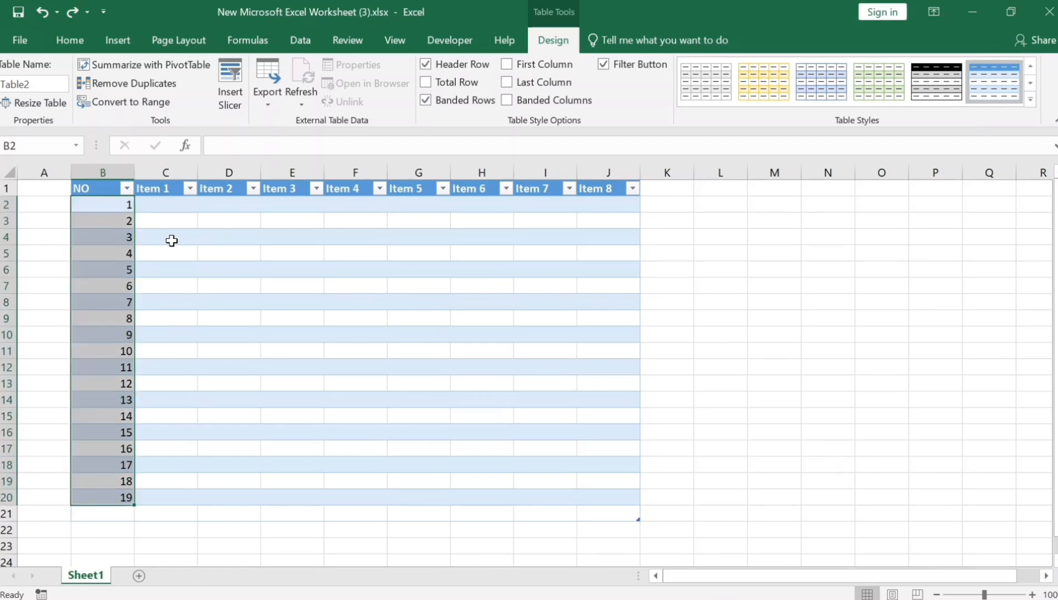
pyautogui.moveTo(134, 228); pyautogui.dragTo(138, 503)
# Enter Oranges, Mangoes, Aple and Bnanas in cells C2 to C5 of the Item 1 column.
pyautogui.click(175, 221)
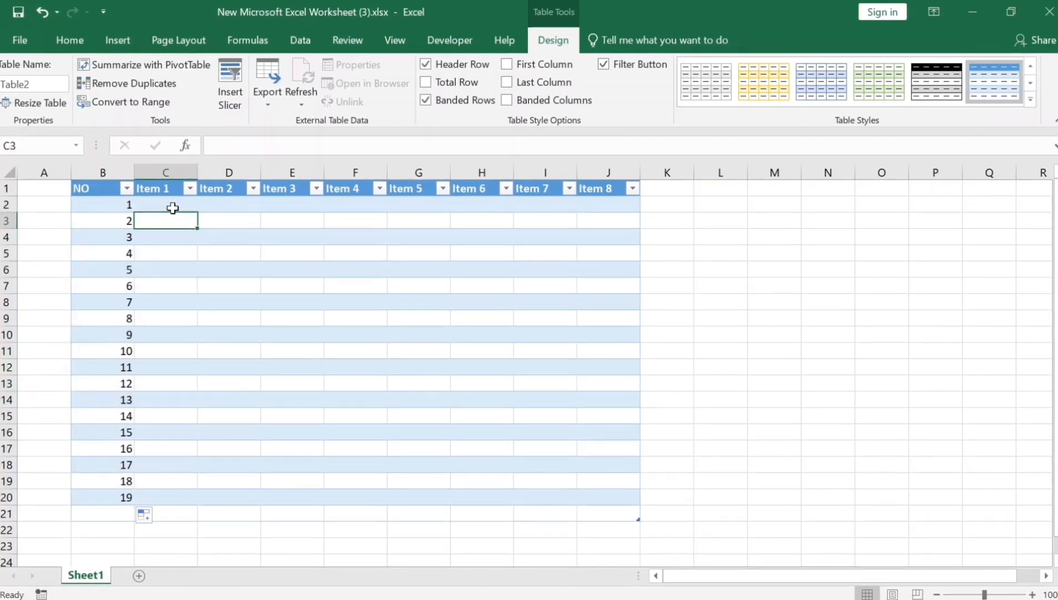
pyautogui.click(169, 208)
pyautogui.write('O')
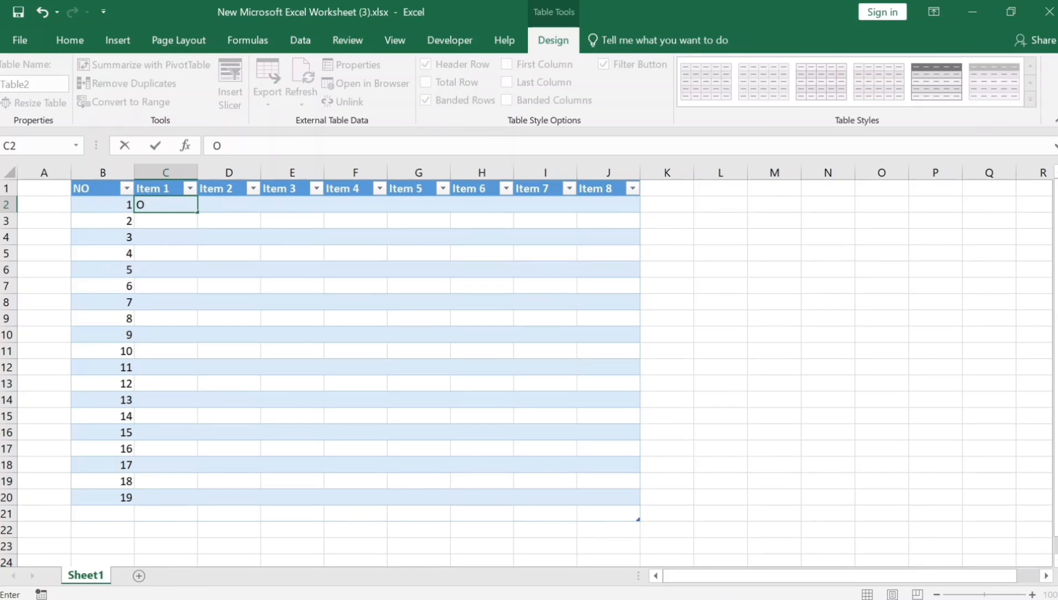
pyautogui.write('ranges')
pyautogui.press('Return')
pyautogui.write('Man')
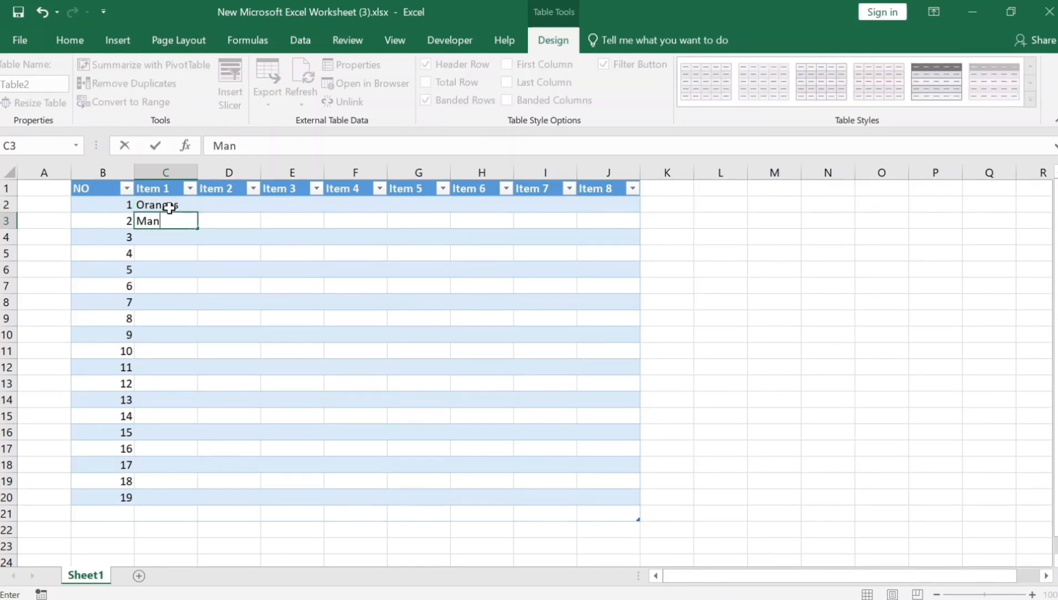
pyautogui.write('goes')
pyautogui.press('Return')
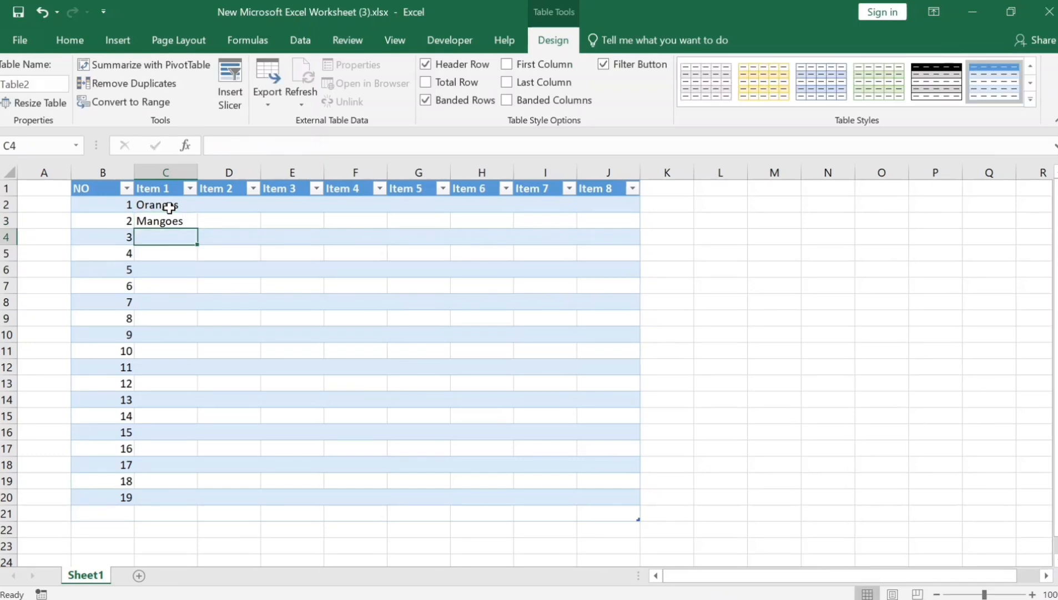
pyautogui.write('Aple')
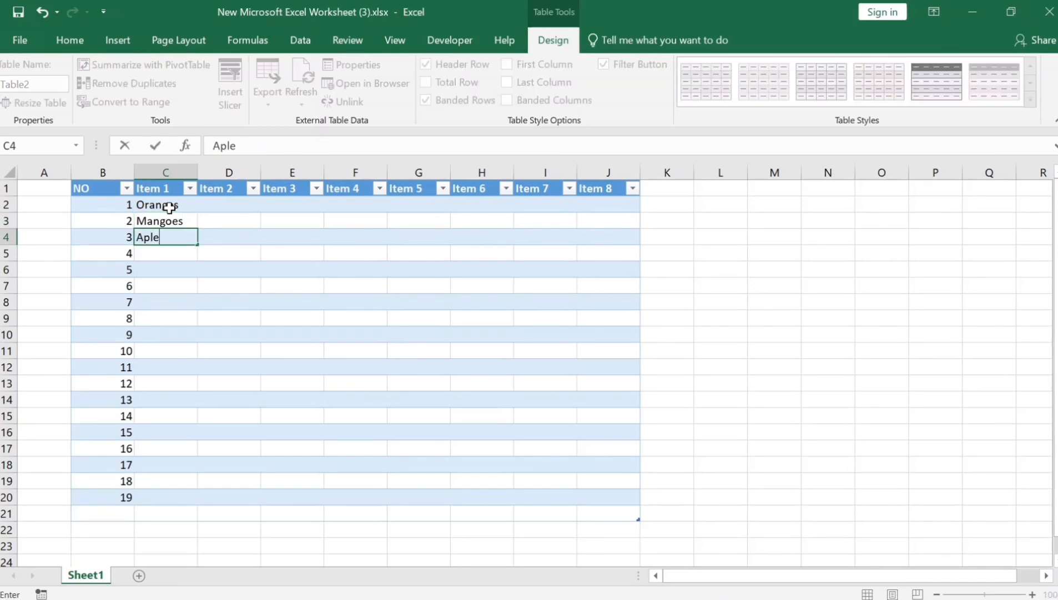
pyautogui.press('Return')
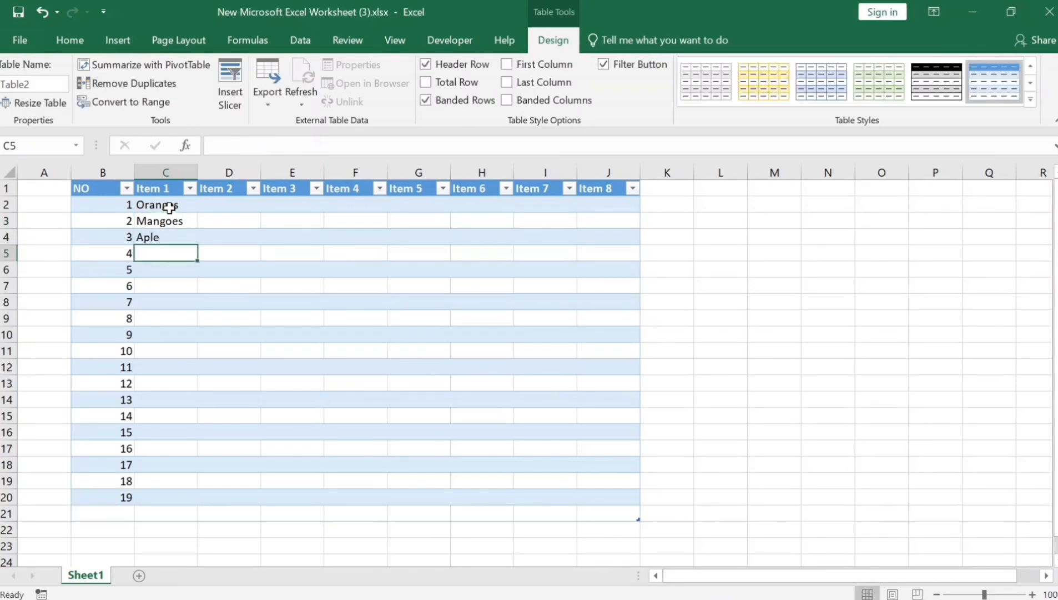
pyautogui.write('Bnanas')
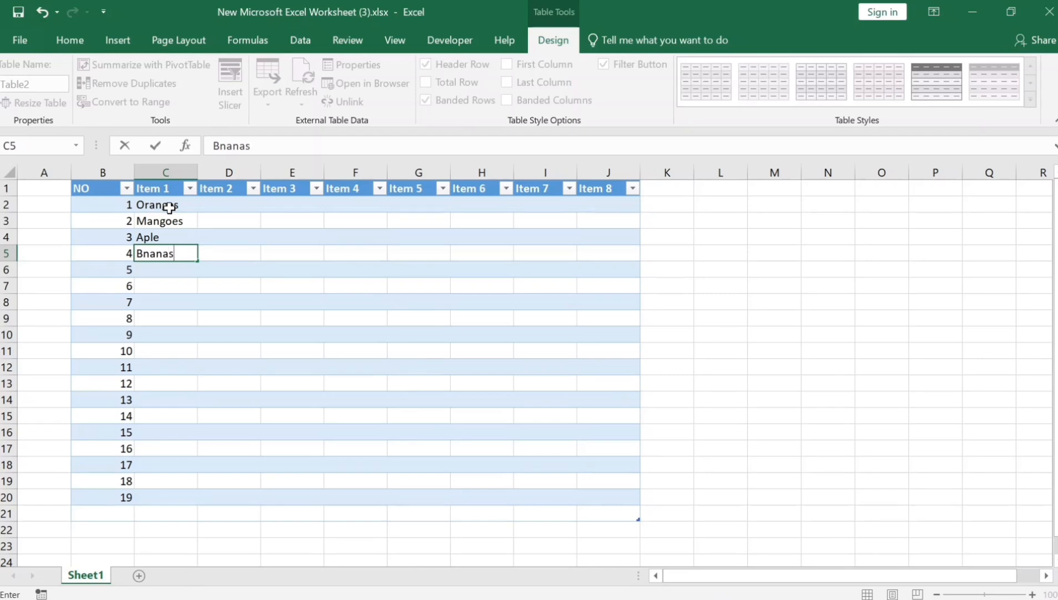
# Change the entry in C4 to Aples and enter Oranges in C6 of the Item 1 column.
pyautogui.press('Up')
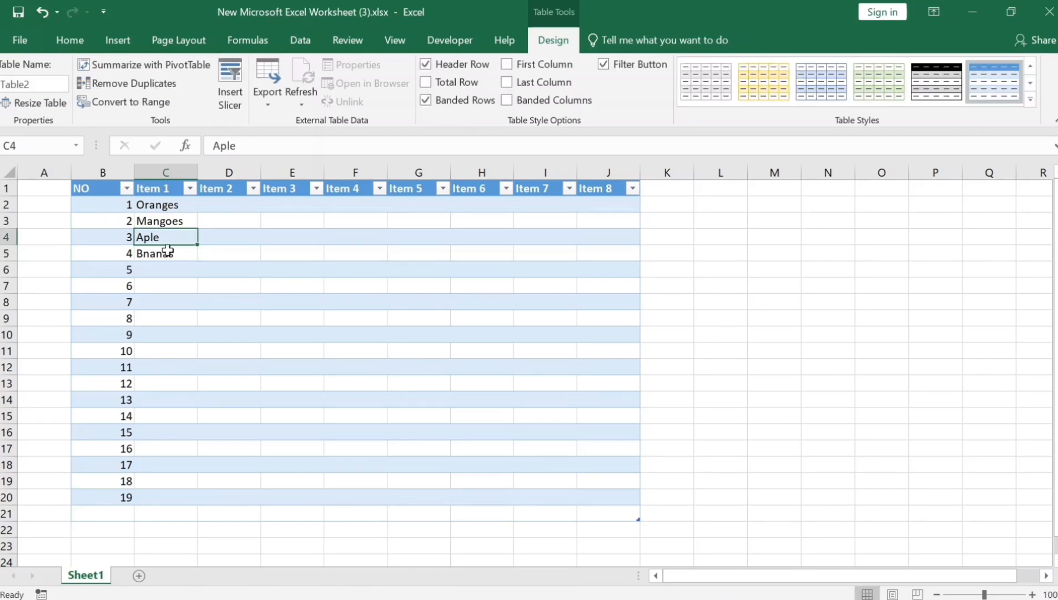
pyautogui.doubleClick(161, 236)
pyautogui.write('s')
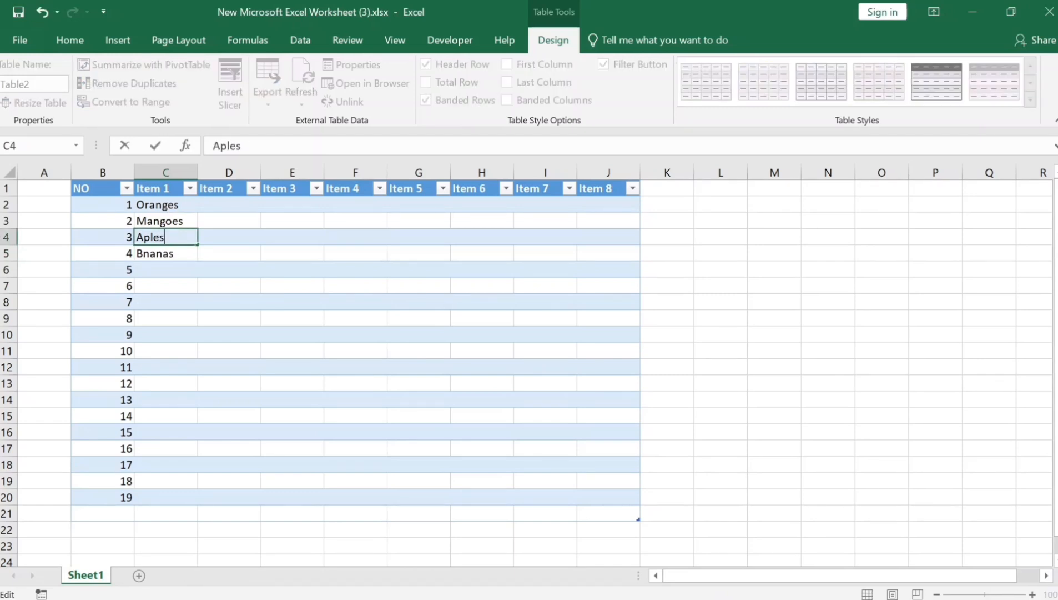
pyautogui.click(160, 273)
pyautogui.write('Or')
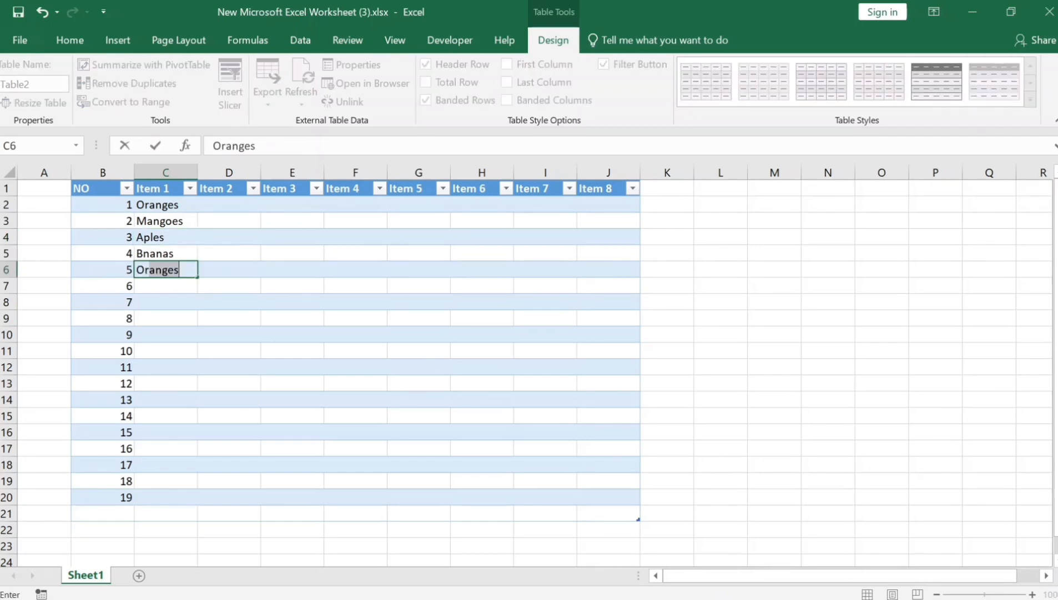
pyautogui.write('n')
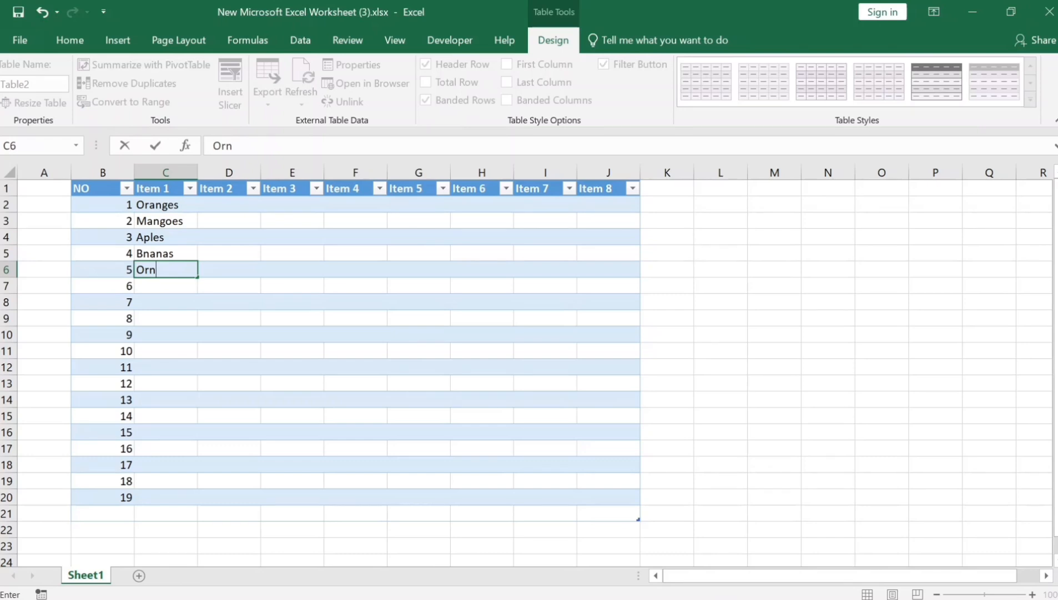
pyautogui.press('BackSpace')
pyautogui.write('anges')
pyautogui.press('Return')
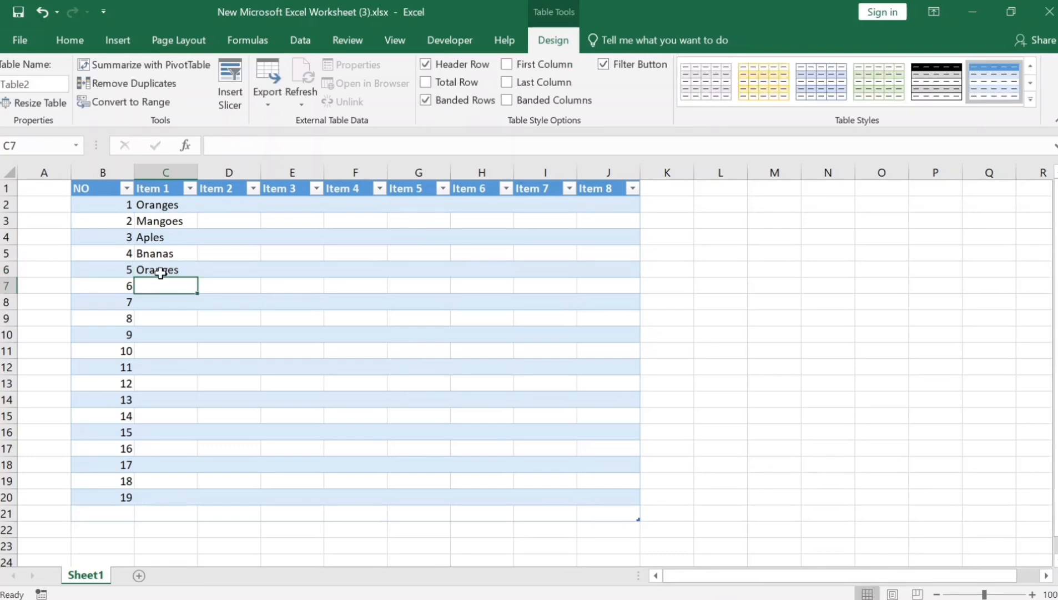
# Filter the Item 1 column to show only the Bnanas entries.
pyautogui.click(190, 189)
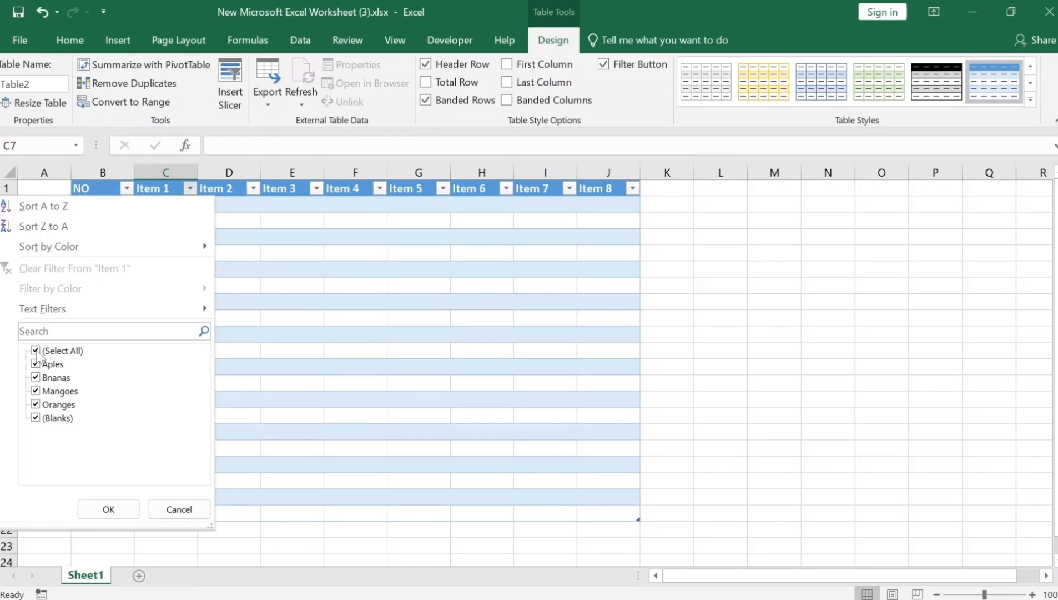
pyautogui.click(37, 352)
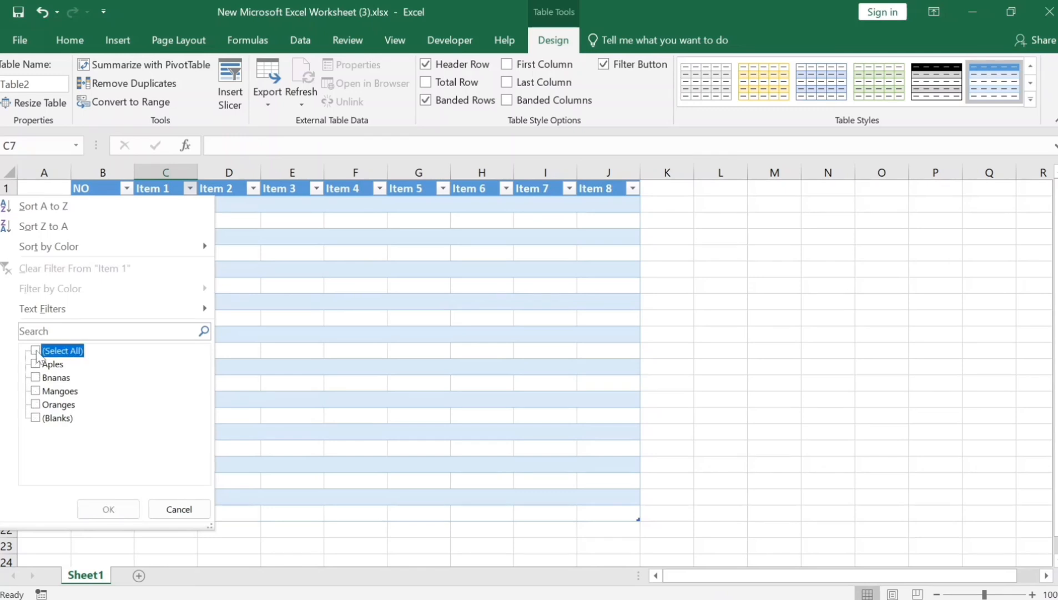
pyautogui.click(35, 378)
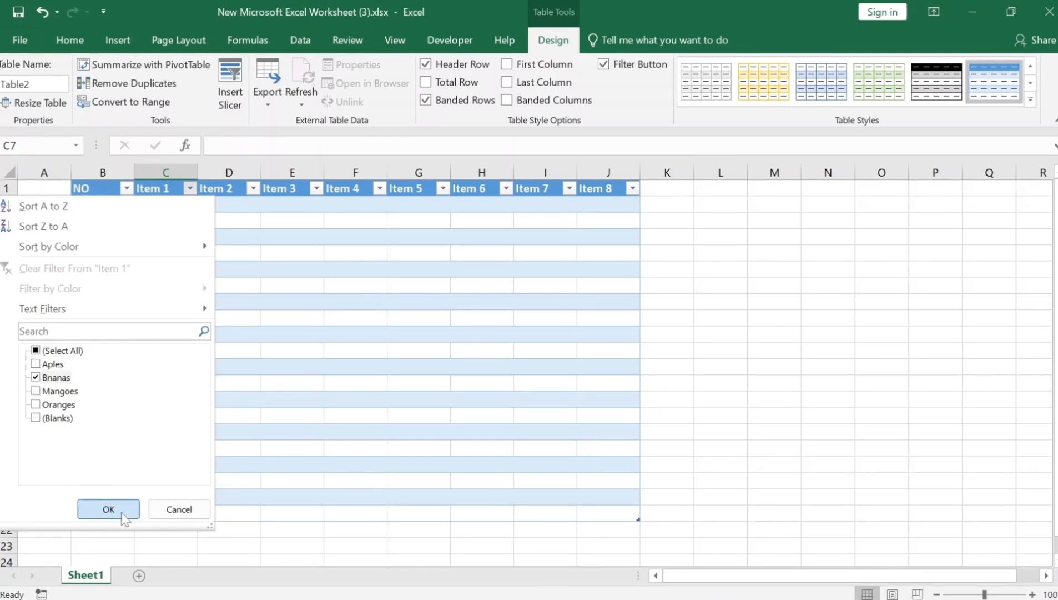
pyautogui.click(108, 509)
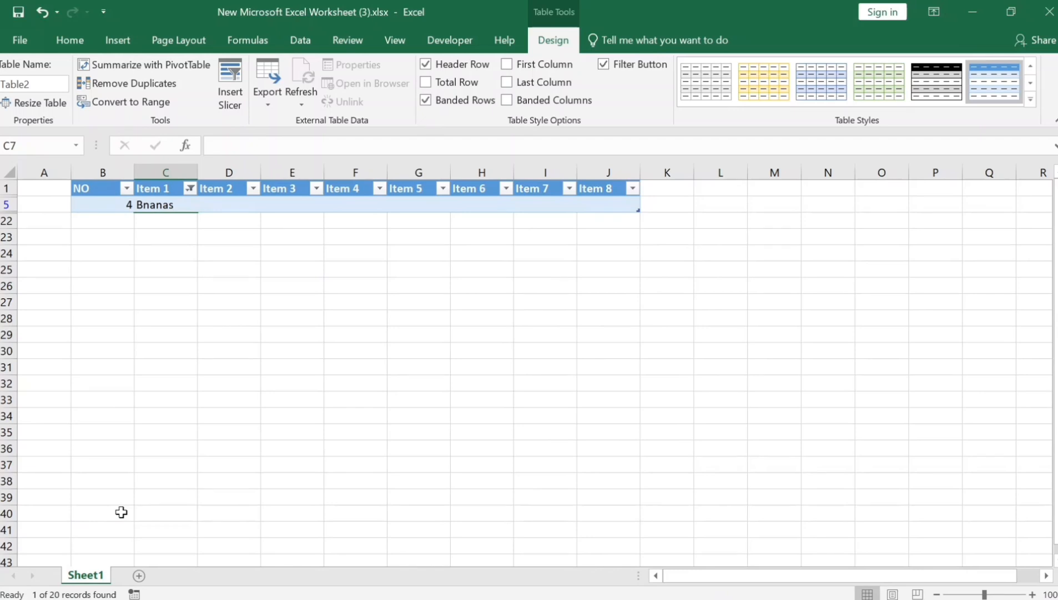